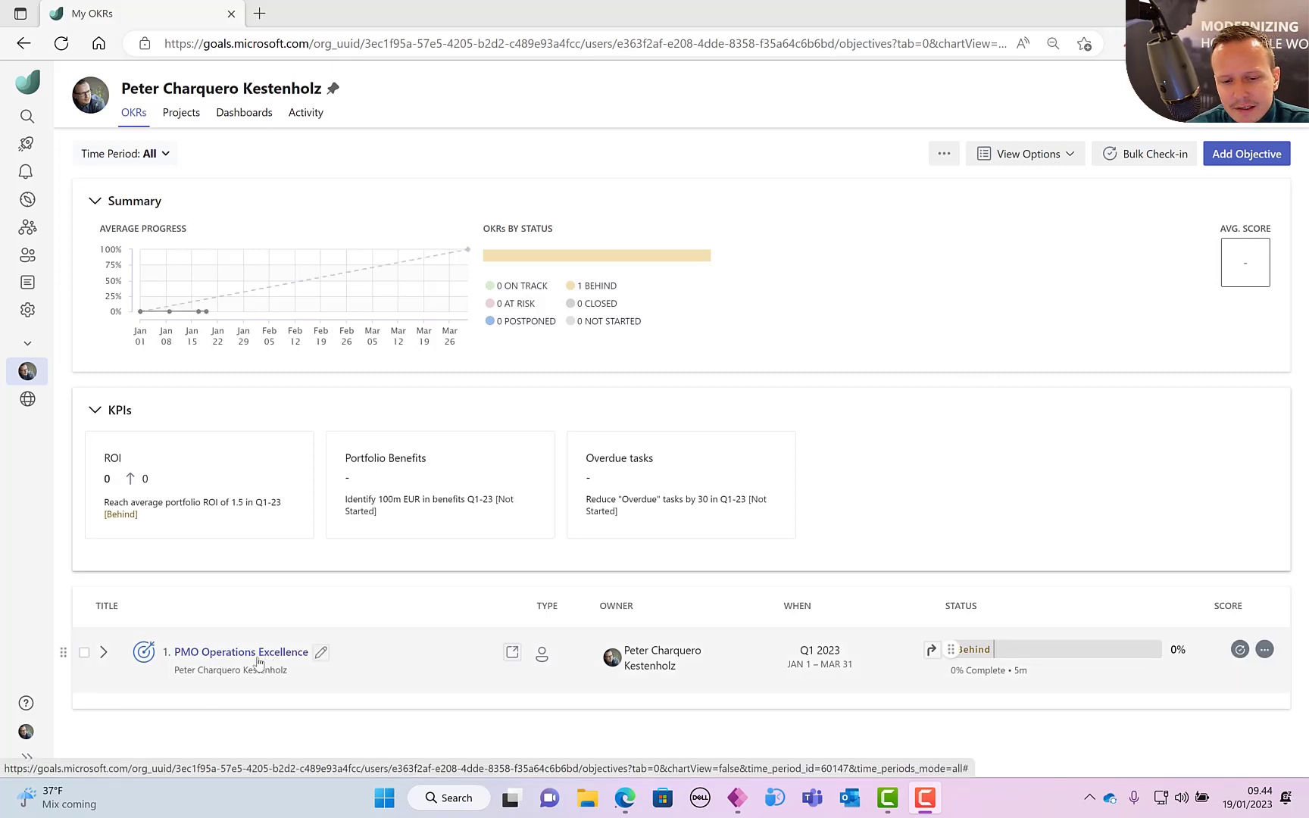
Step: Expand the PMO Operations Excellence objective to review its key results, and look at the active initiatives in Power PPM
left_click(104, 651)
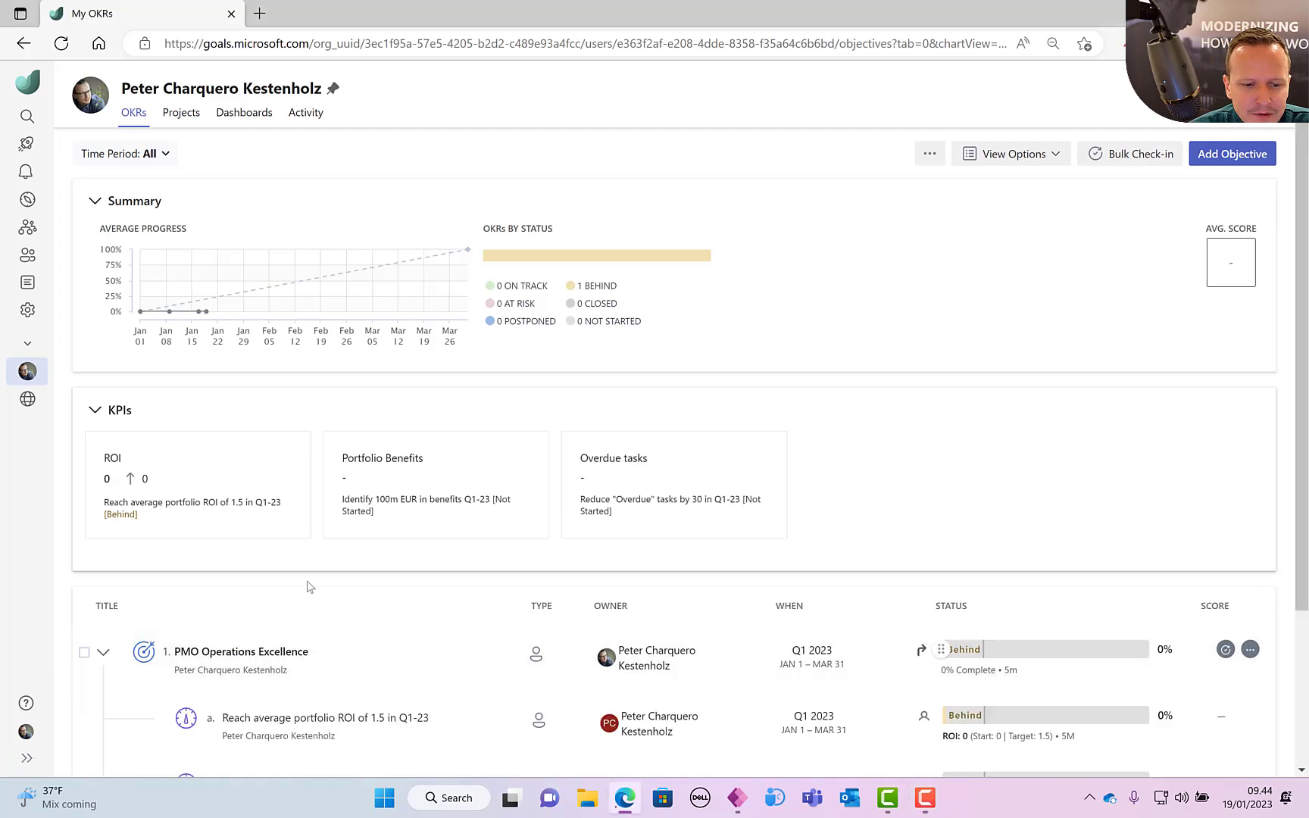
scroll(307, 586, "down", 3)
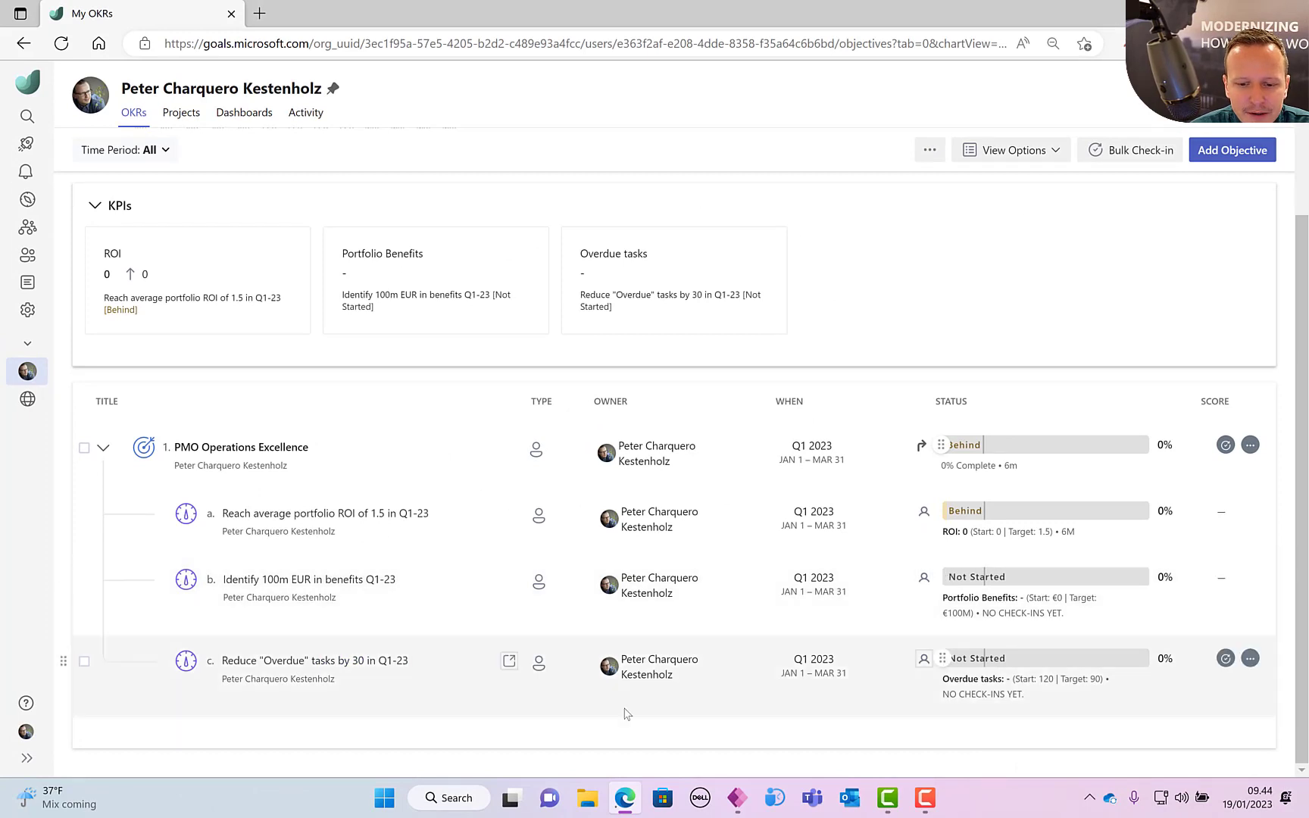
left_click(739, 802)
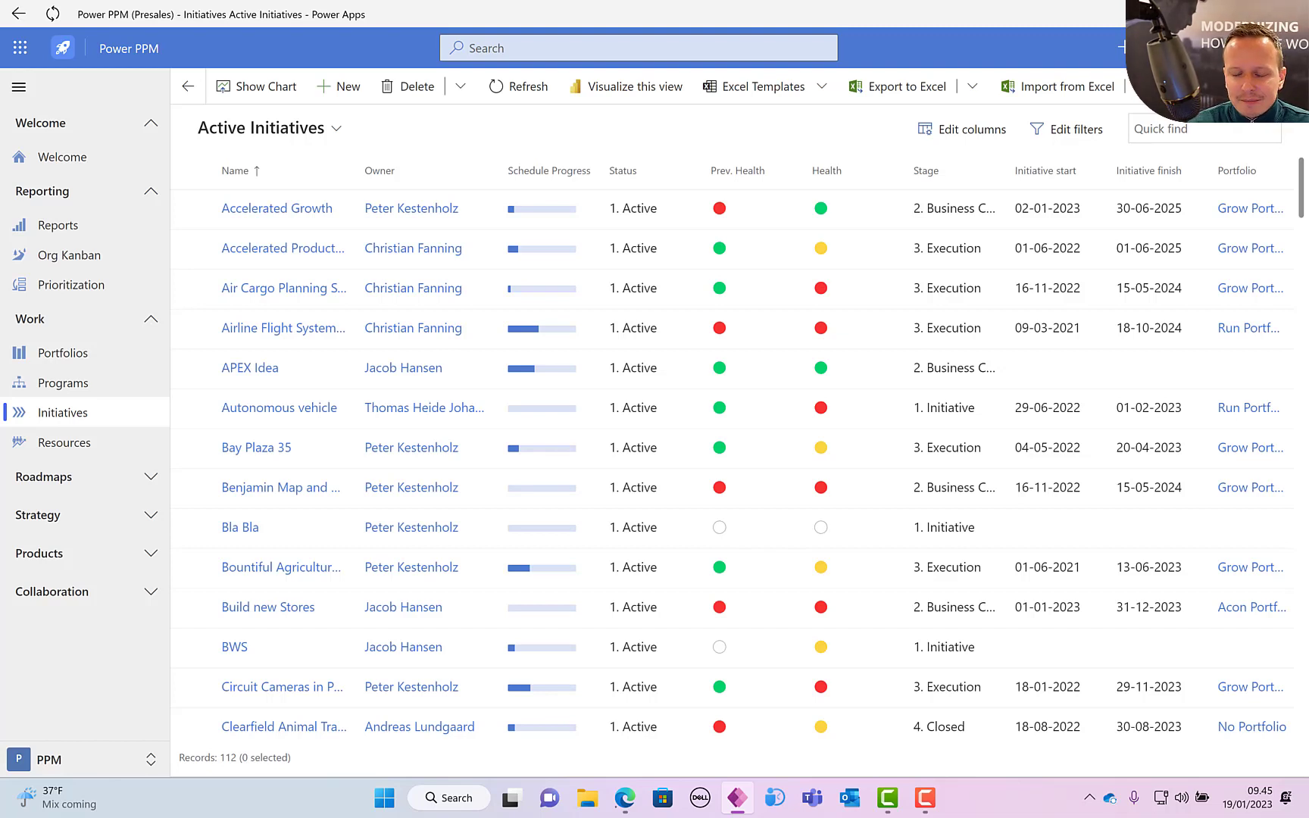
left_click(1210, 12)
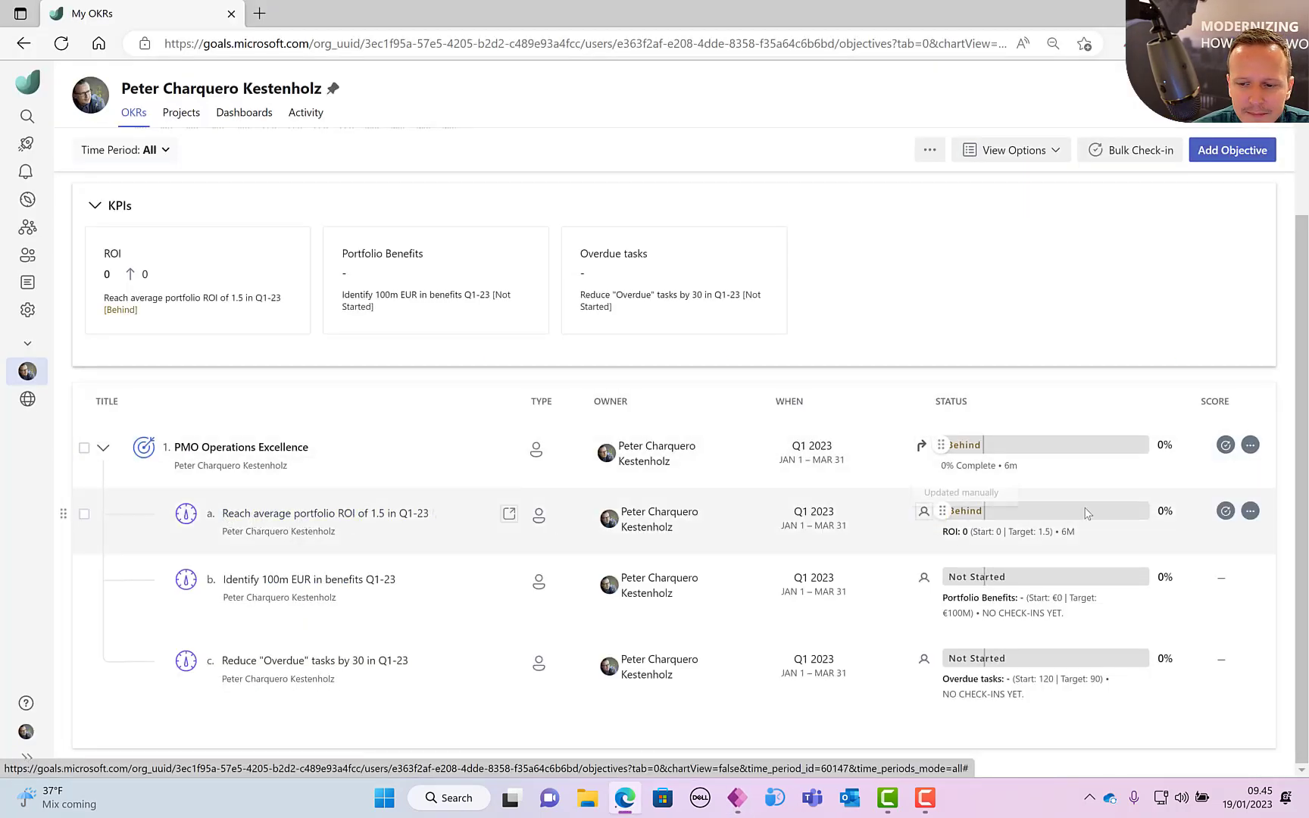
Step: Open the "Reach average portfolio ROI of 1.5 in Q1-23" key result for editing and remove its existing Power BI connection
left_click(1250, 511)
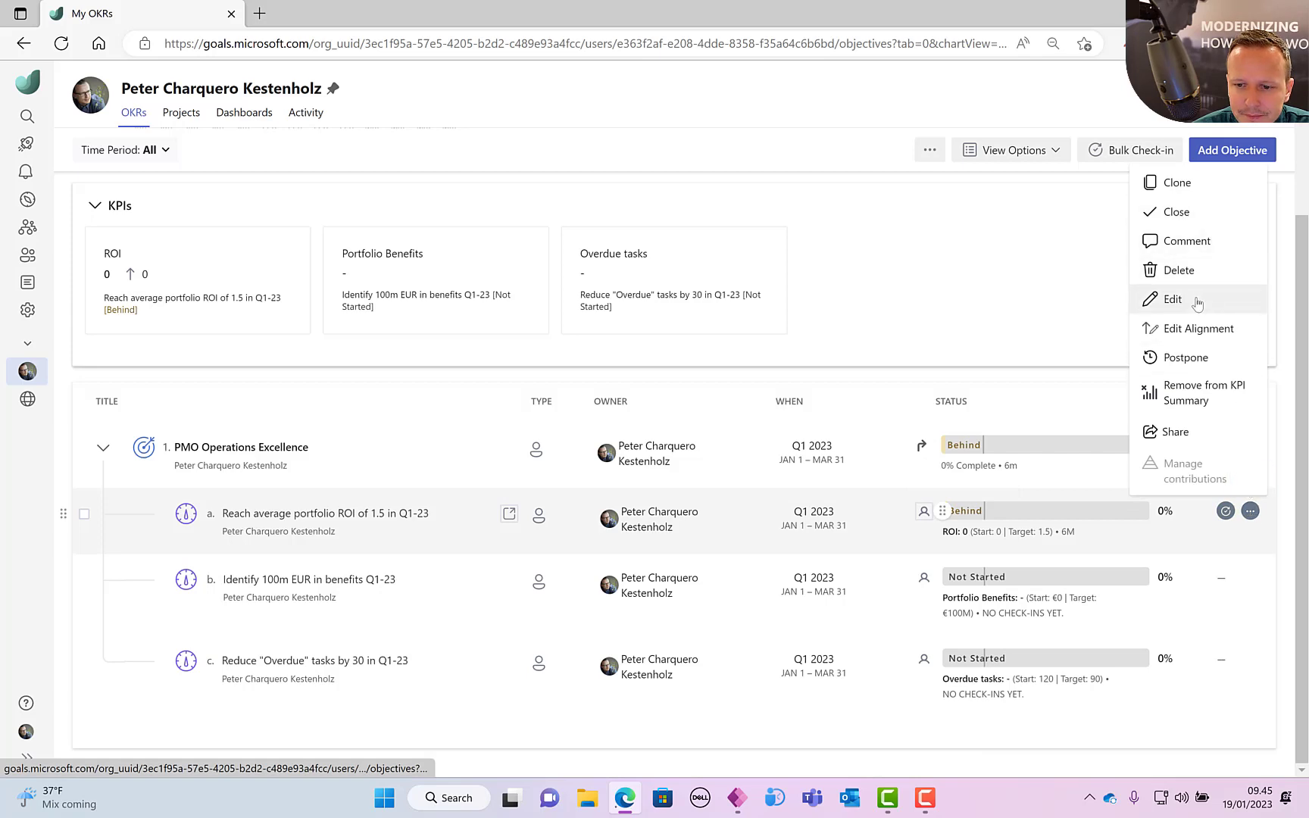
left_click(1173, 299)
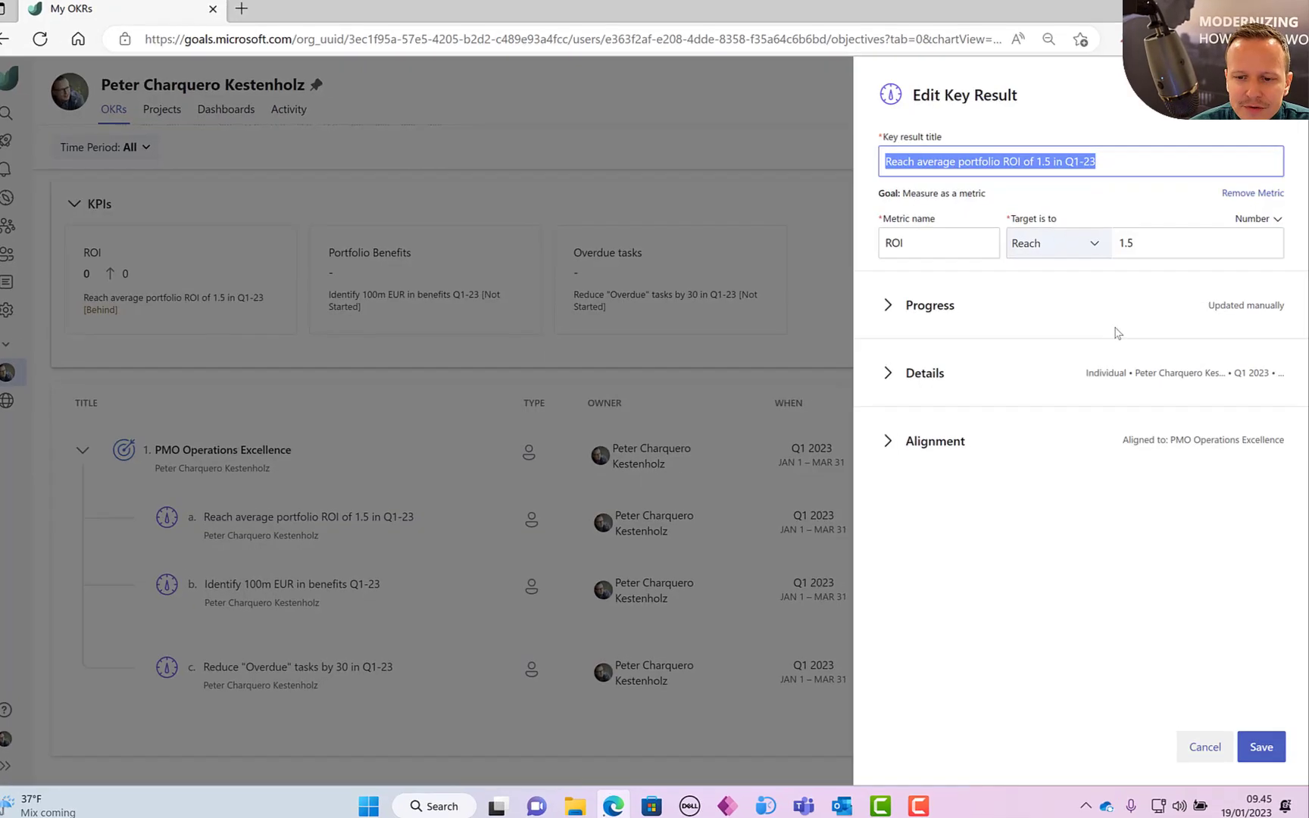
left_click(897, 306)
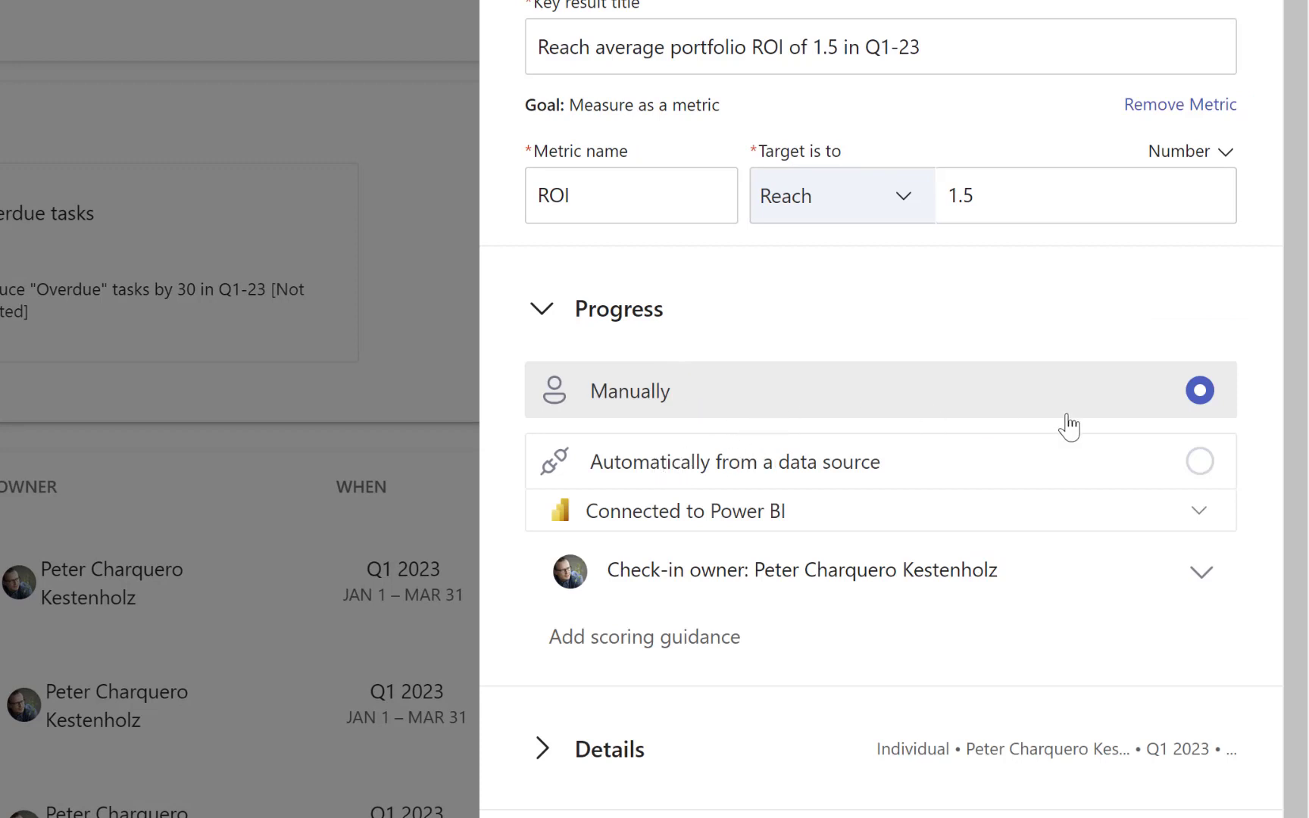
left_click(1200, 462)
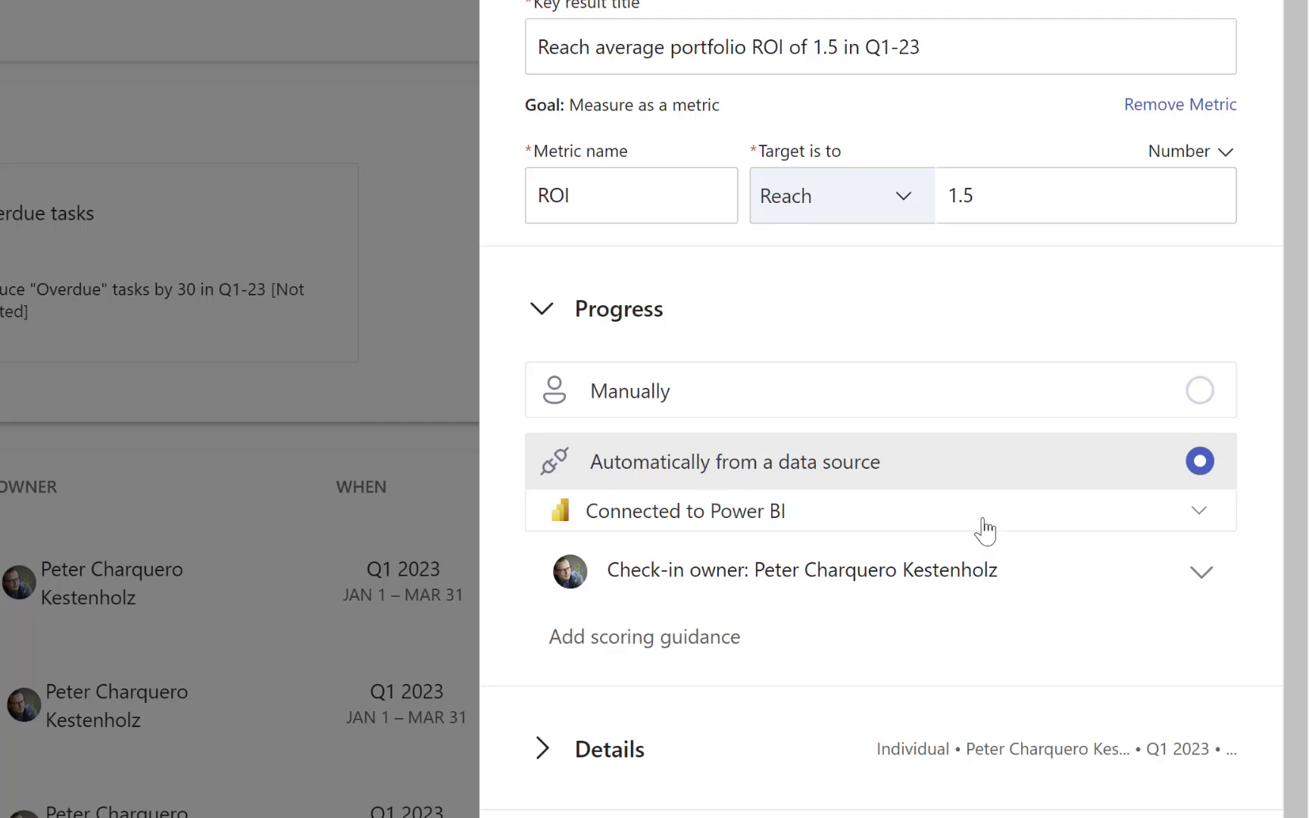
left_click(1199, 513)
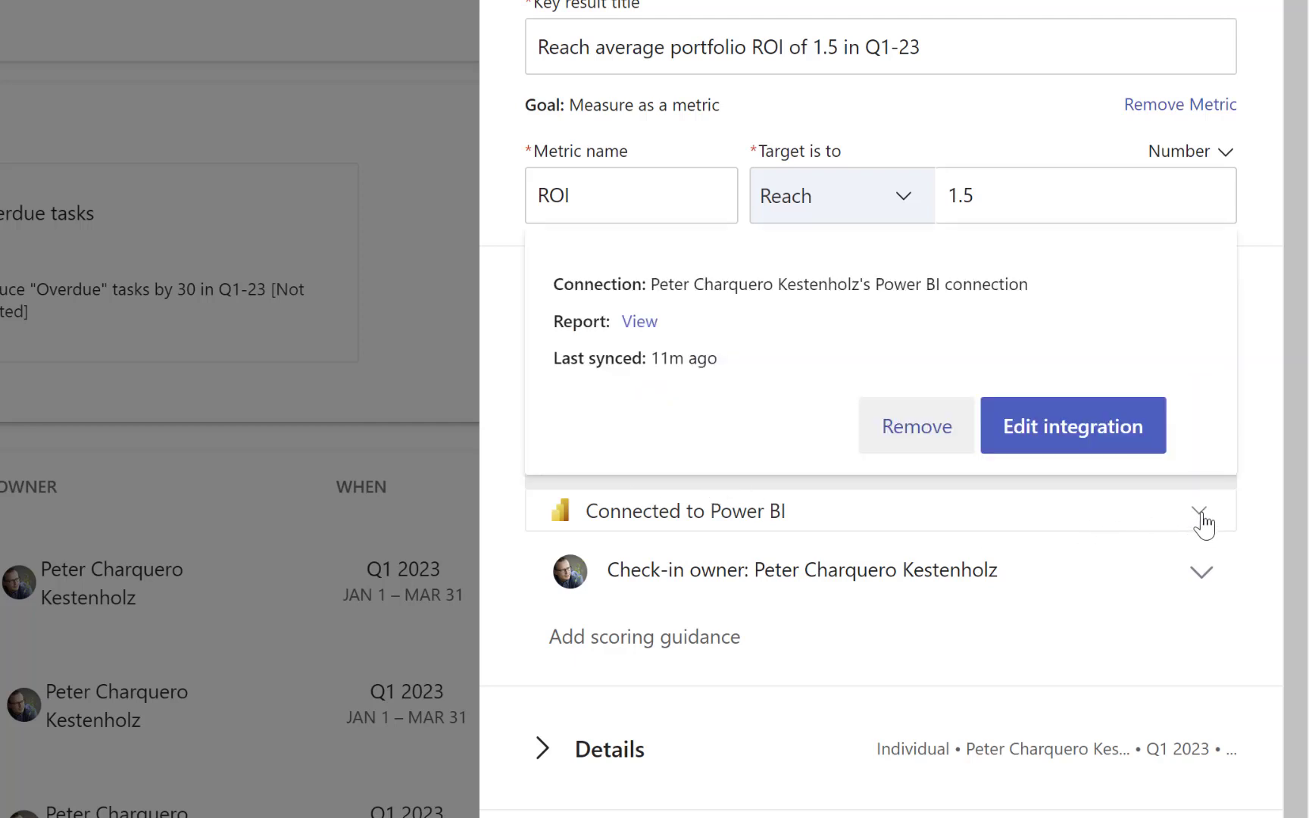
left_click(905, 438)
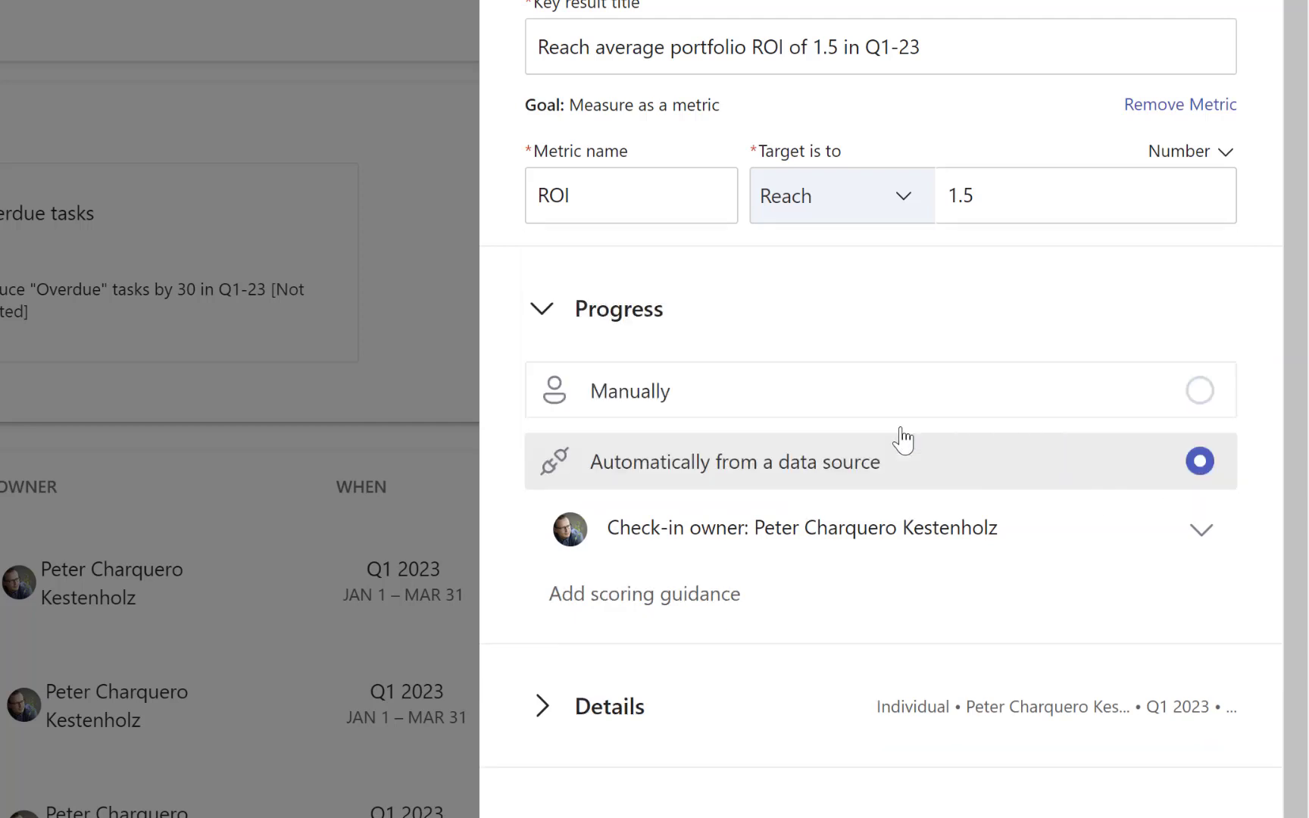
Step: Set the ROI key result's progress to update automatically from Power BI, and open the Power PPM review (3) report enlarged
left_click(1200, 391)
left_click(1202, 463)
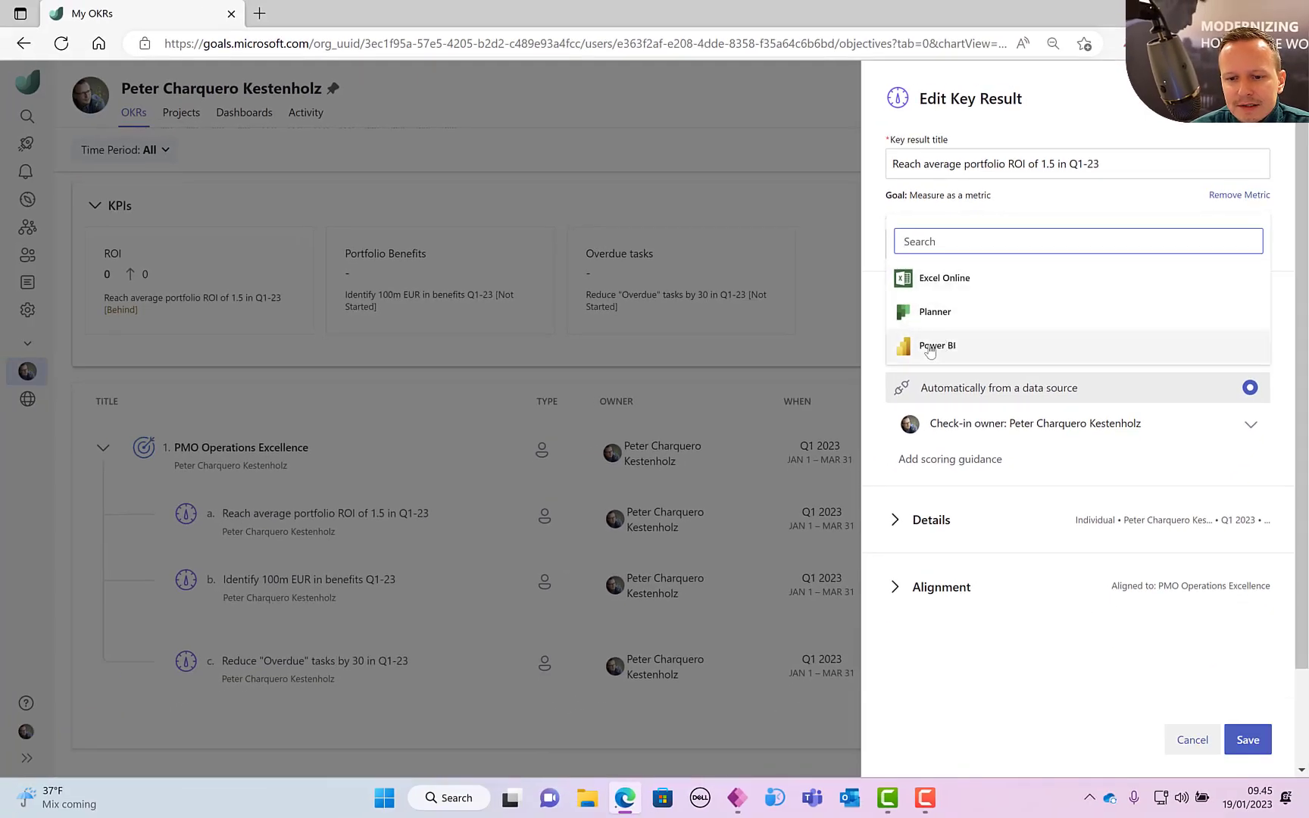
left_click(929, 347)
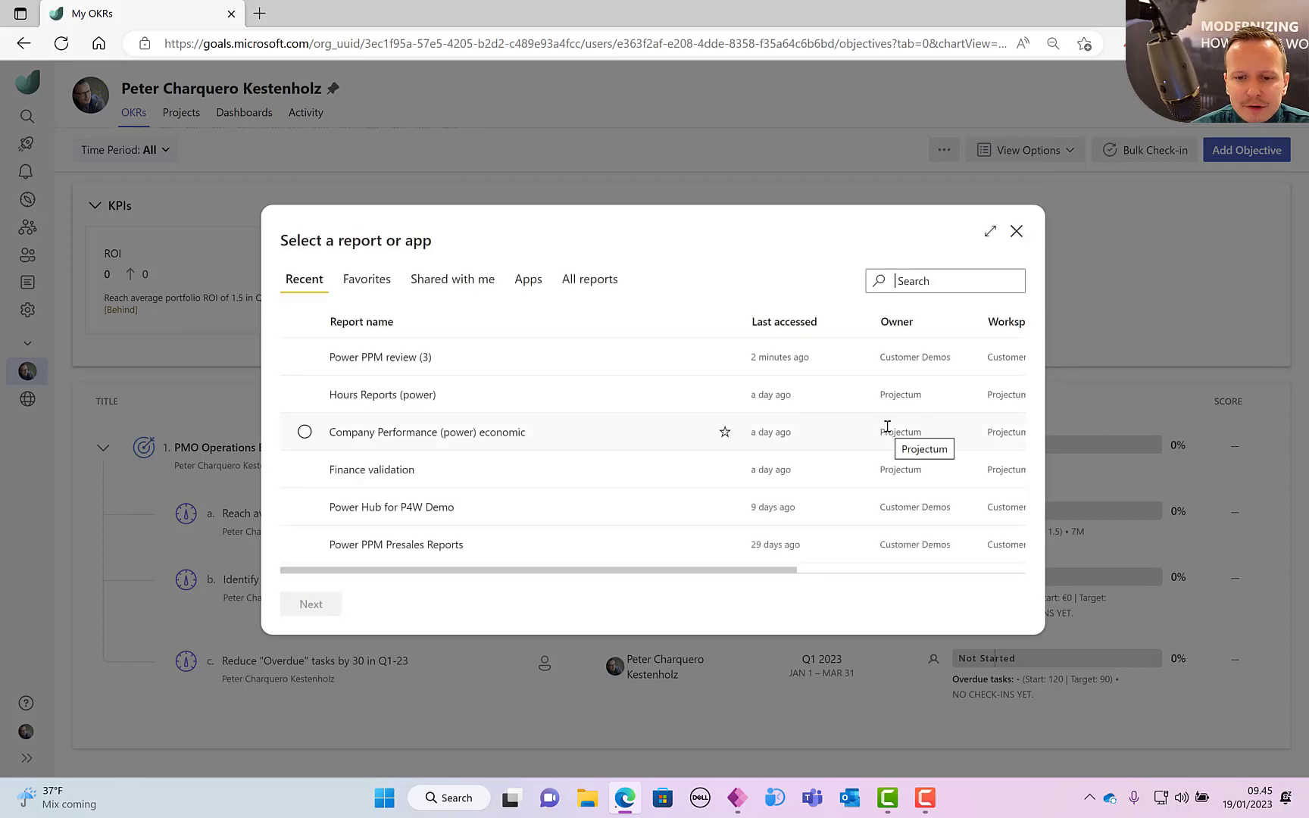
left_click(303, 359)
left_click(310, 604)
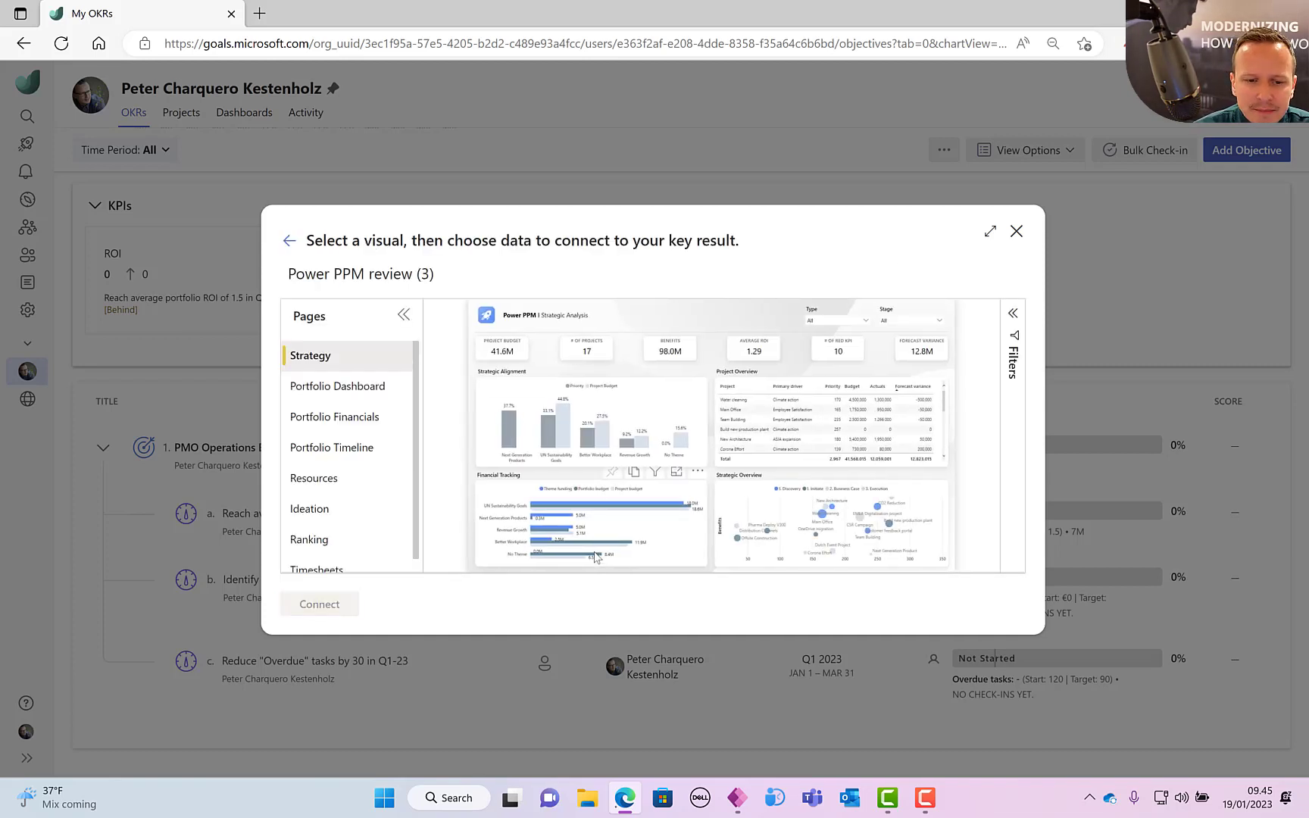
left_click(989, 234)
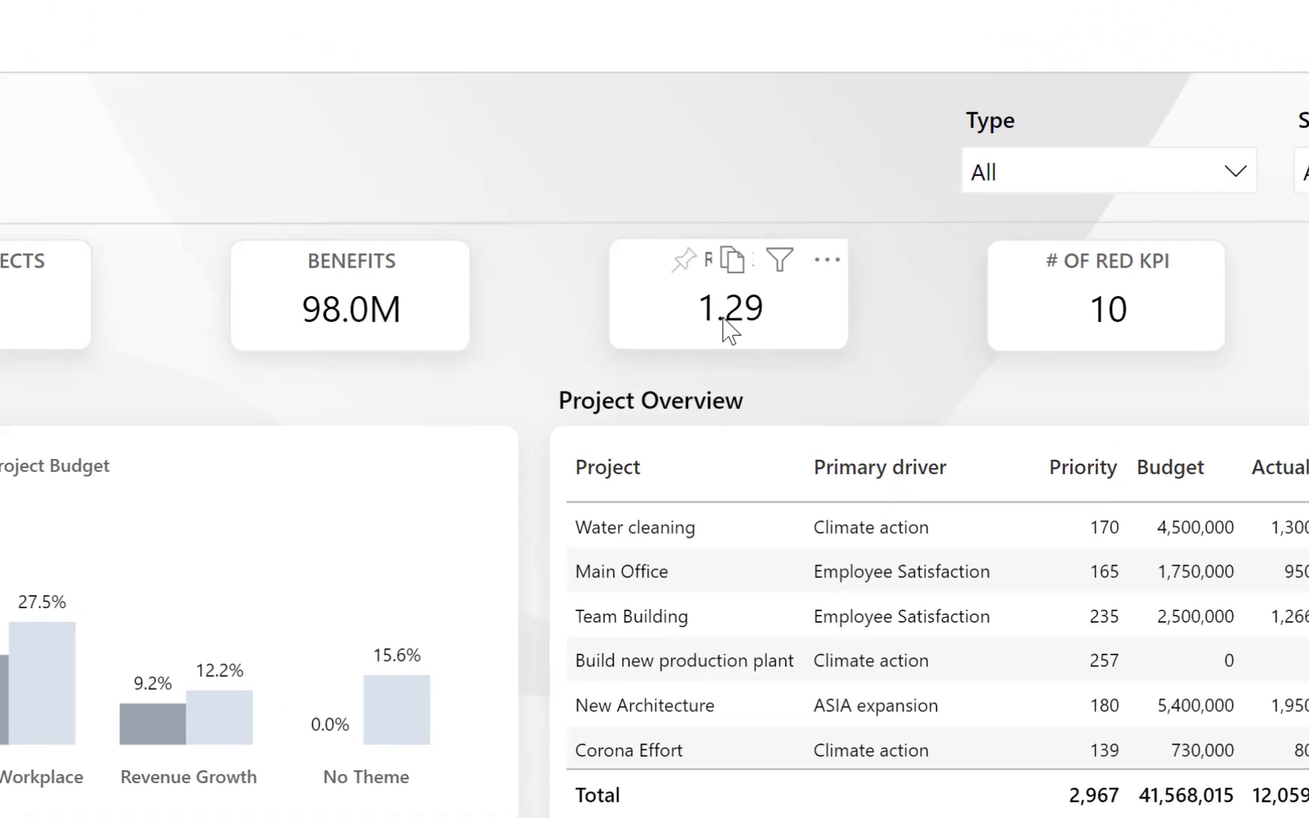
Step: Try filtering the report's Strategy page to the Grow type, and clear the filter again
left_click(1173, 182)
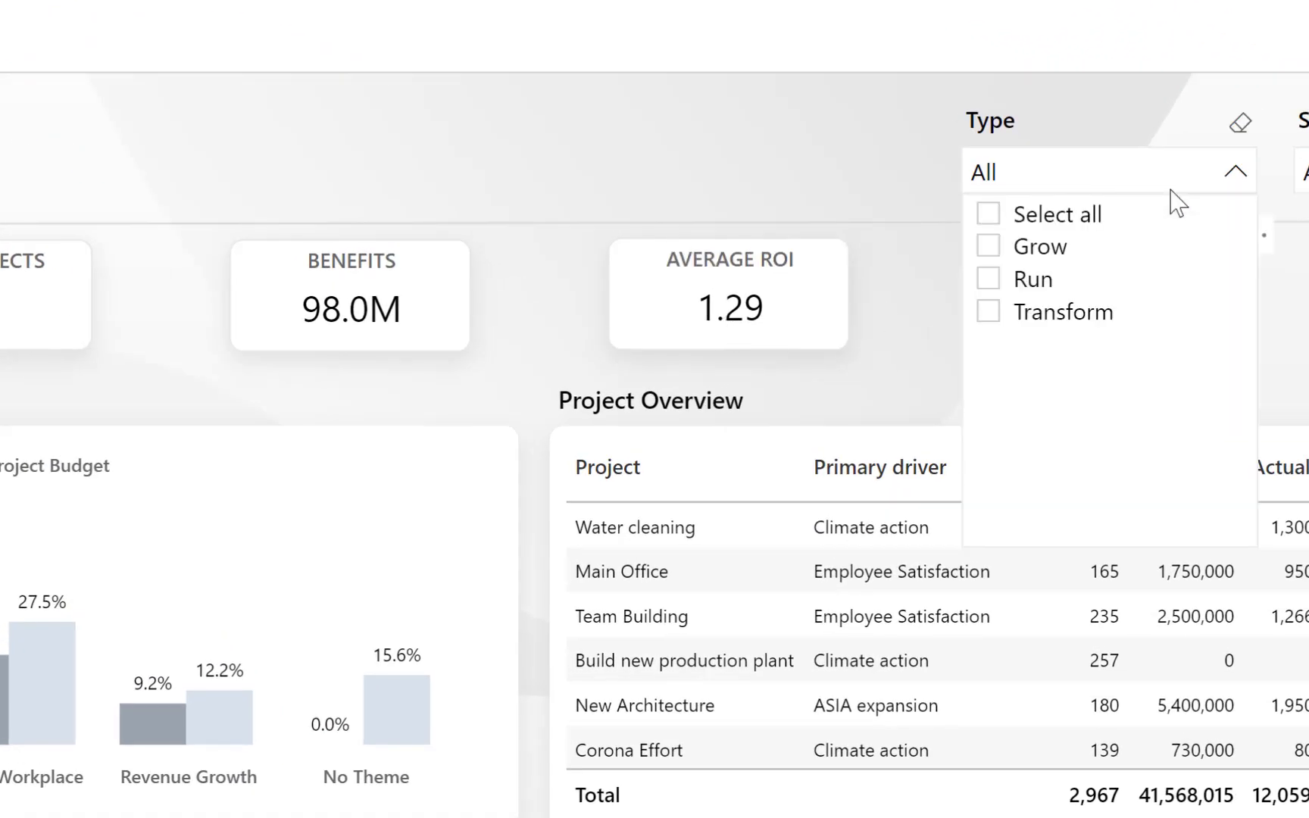
left_click(1024, 260)
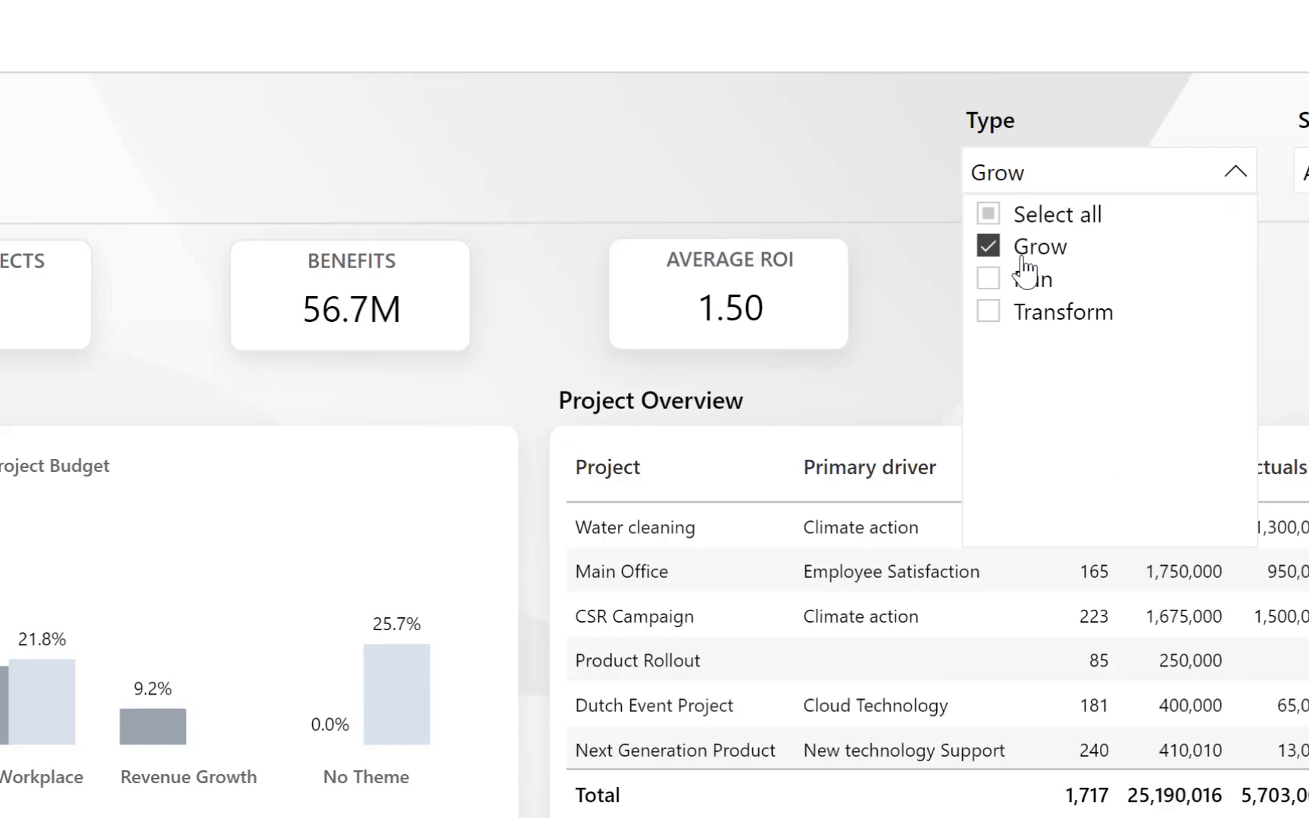
left_click(1024, 260)
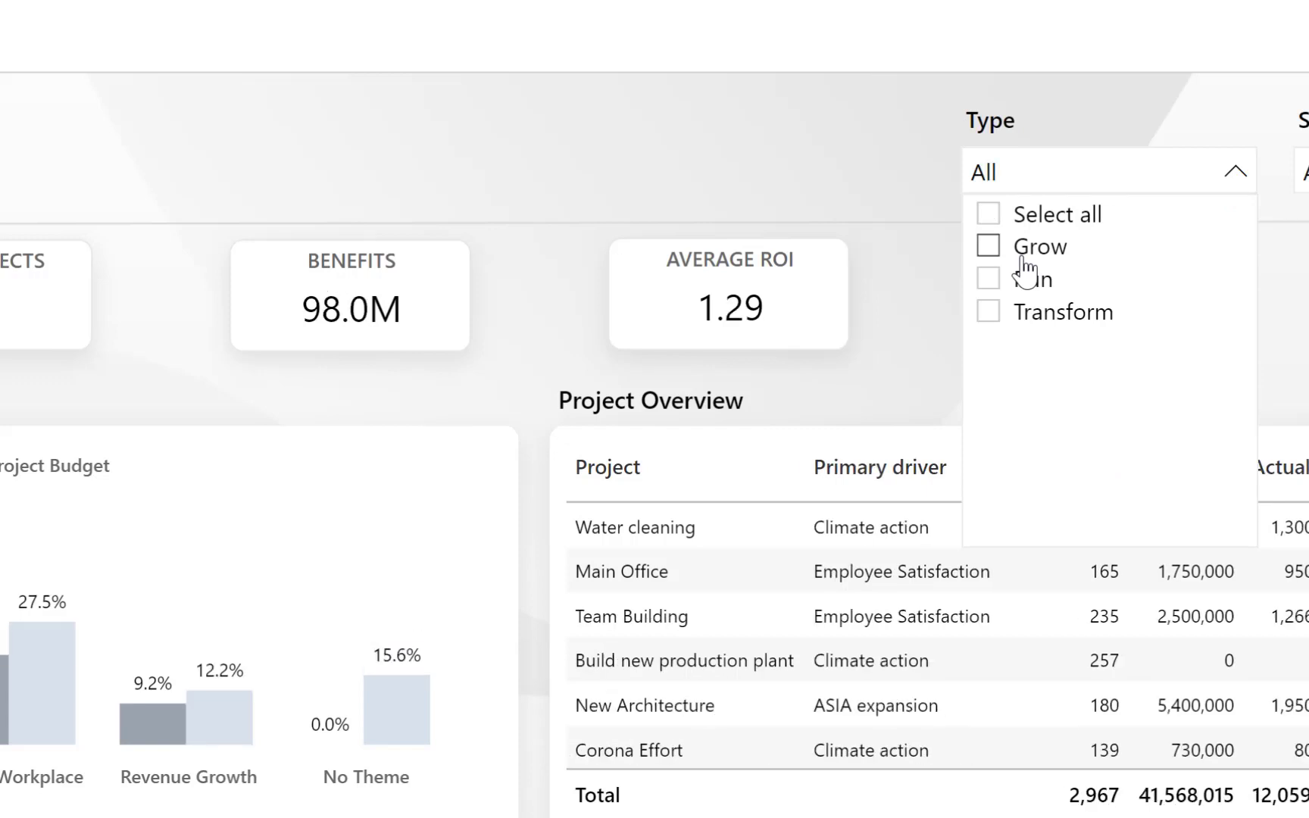
left_click(1188, 28)
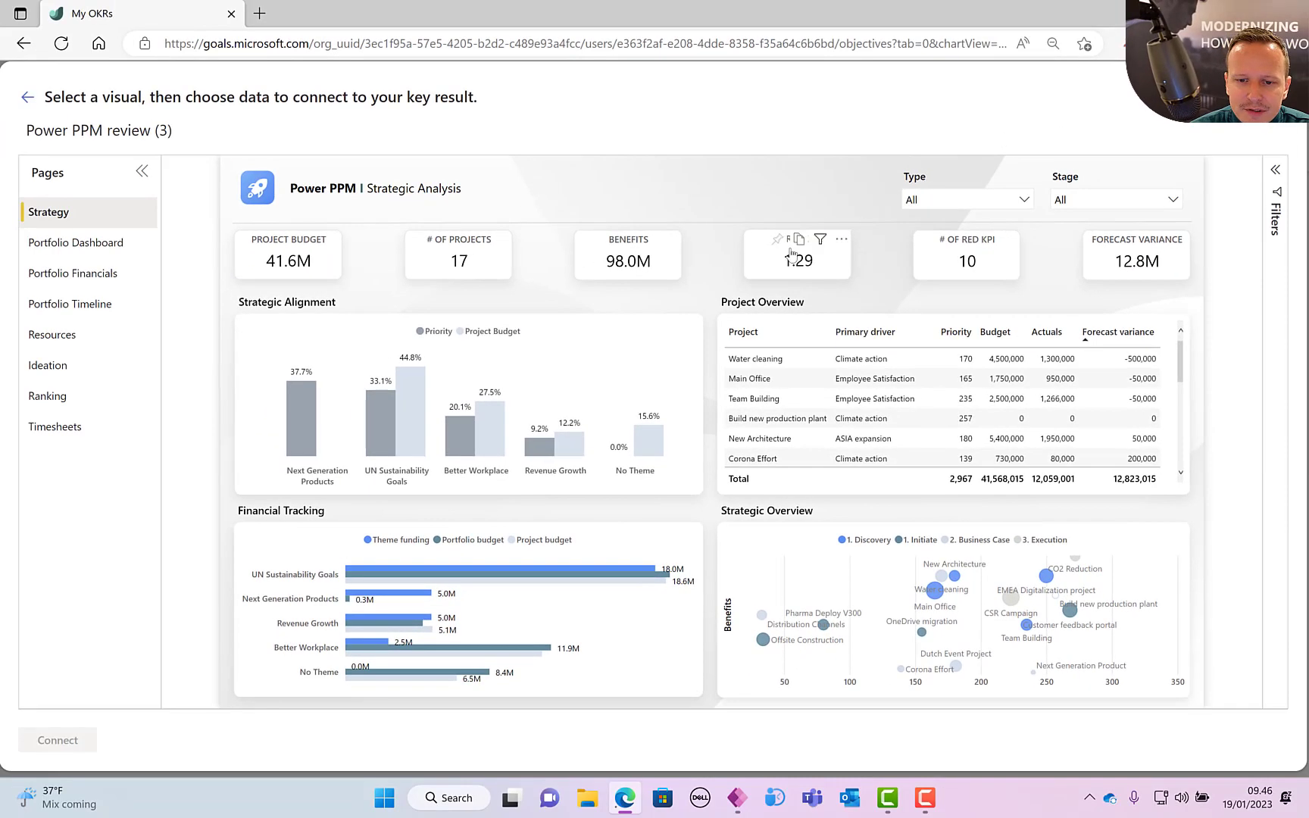
Step: Connect the Average ROI card's "Average of pum_roi" measure to the key result and save it
left_click(805, 269)
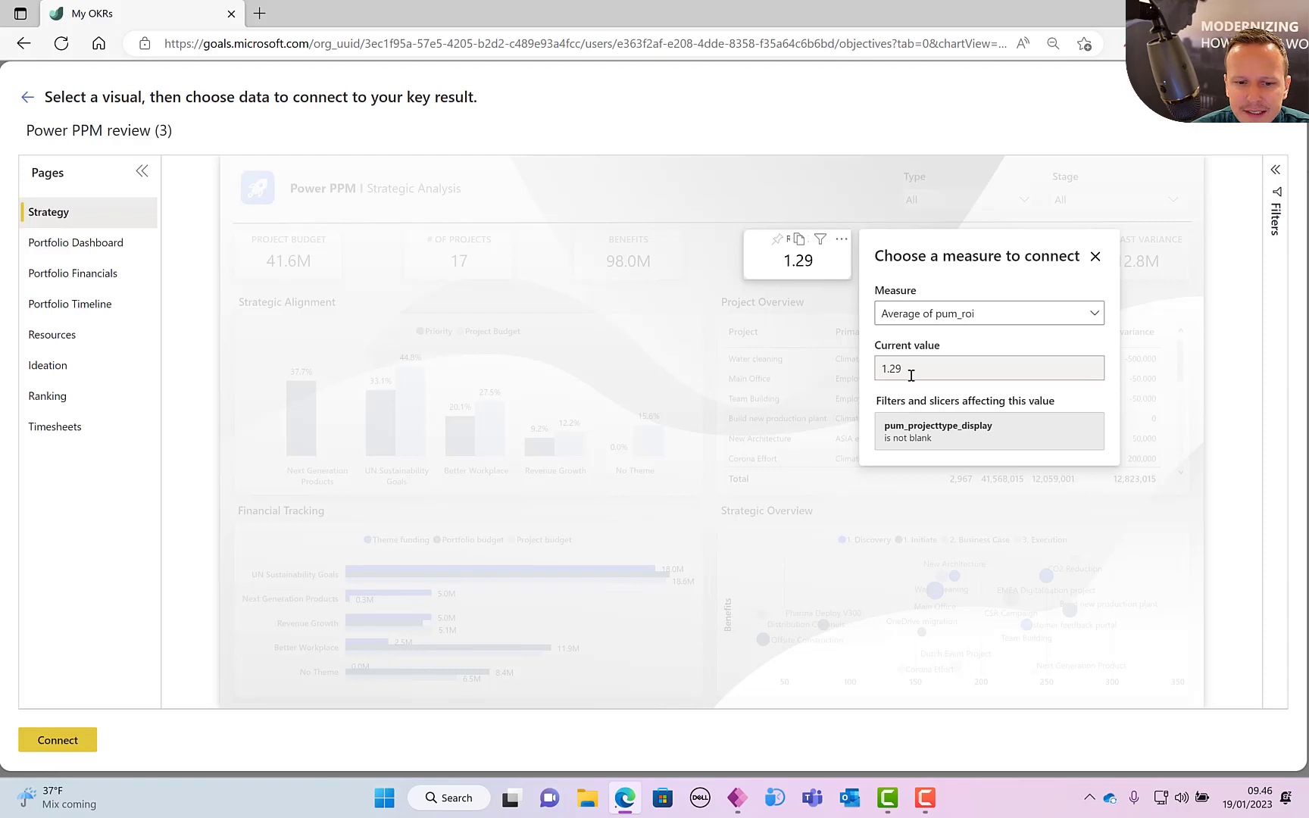
left_click(66, 747)
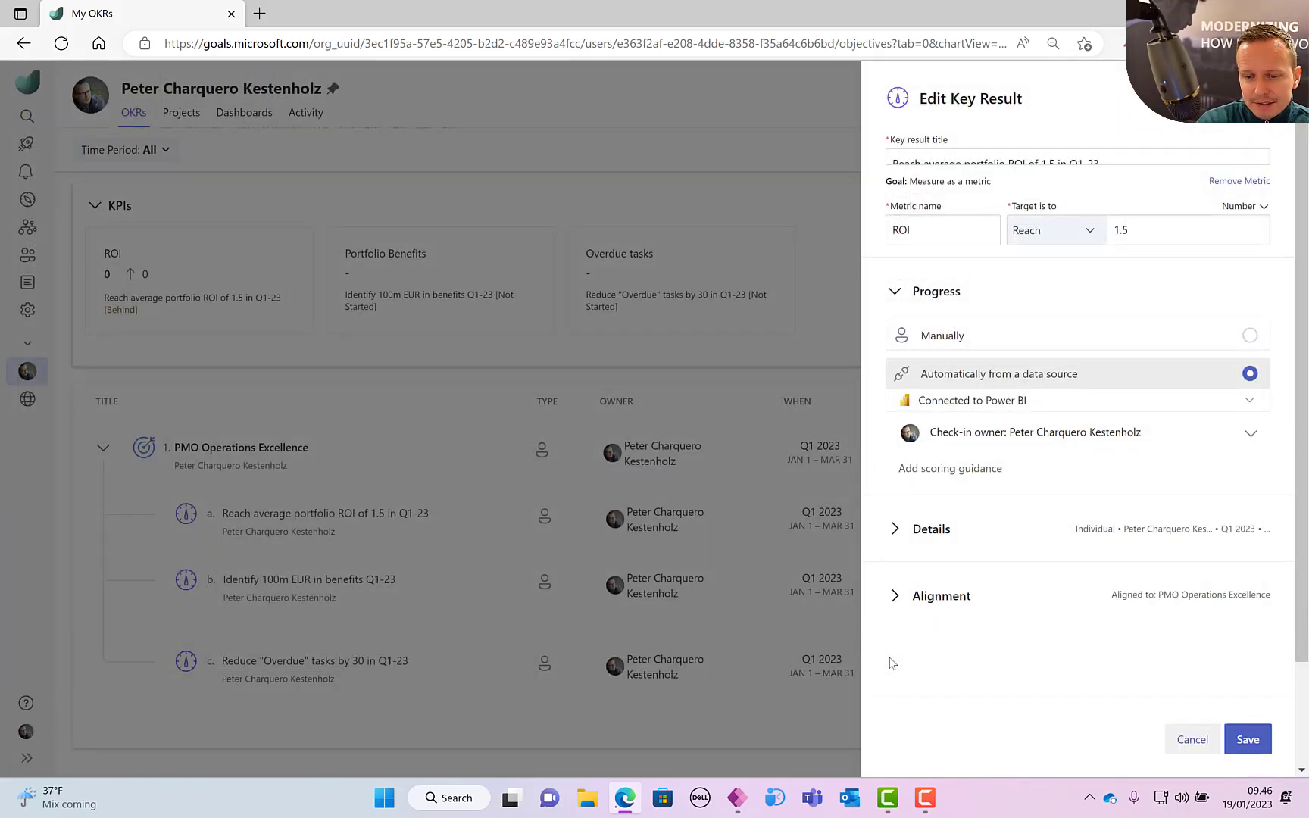
left_click(1244, 739)
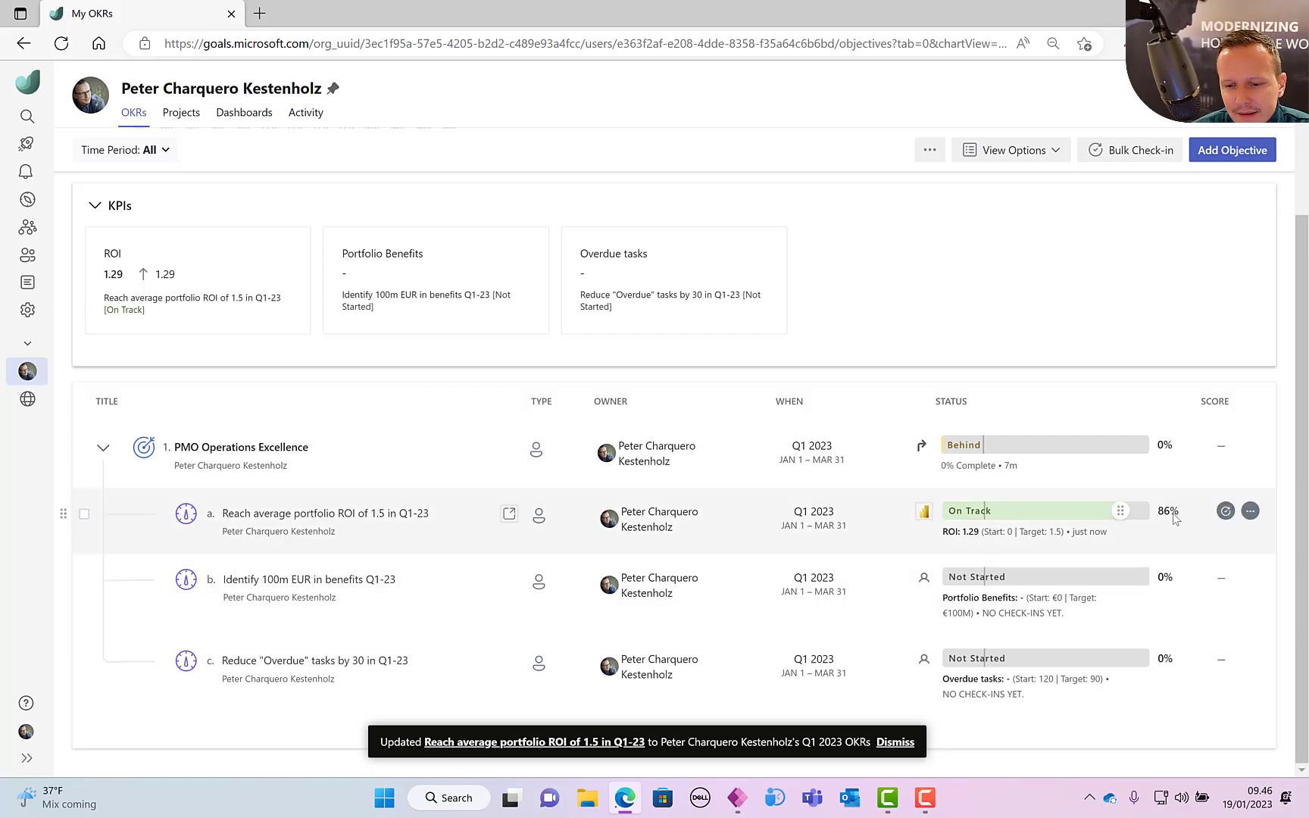
Step: View the ROI key result's Power BI sync options and check the average progress in the OKR summary
left_click(922, 513)
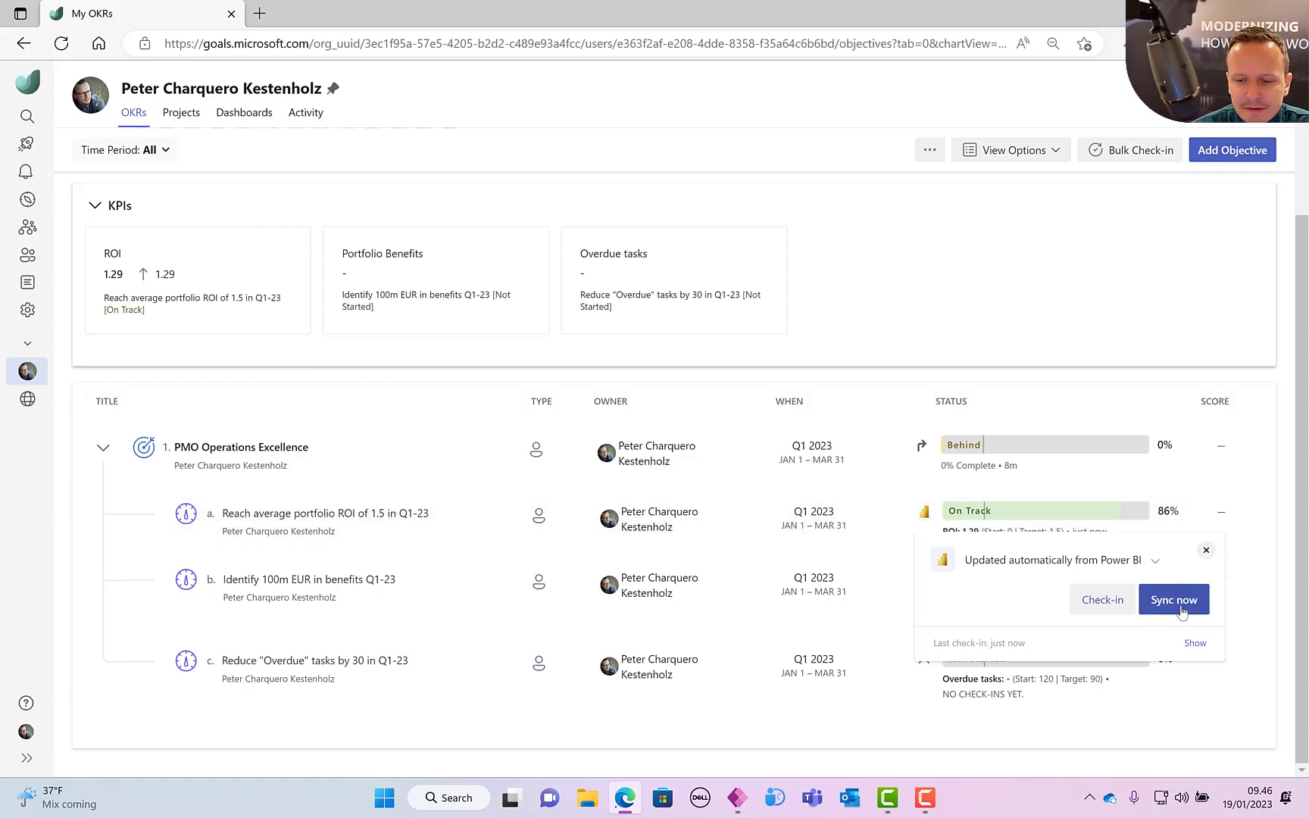
left_click(774, 727)
mouse_move(219, 315)
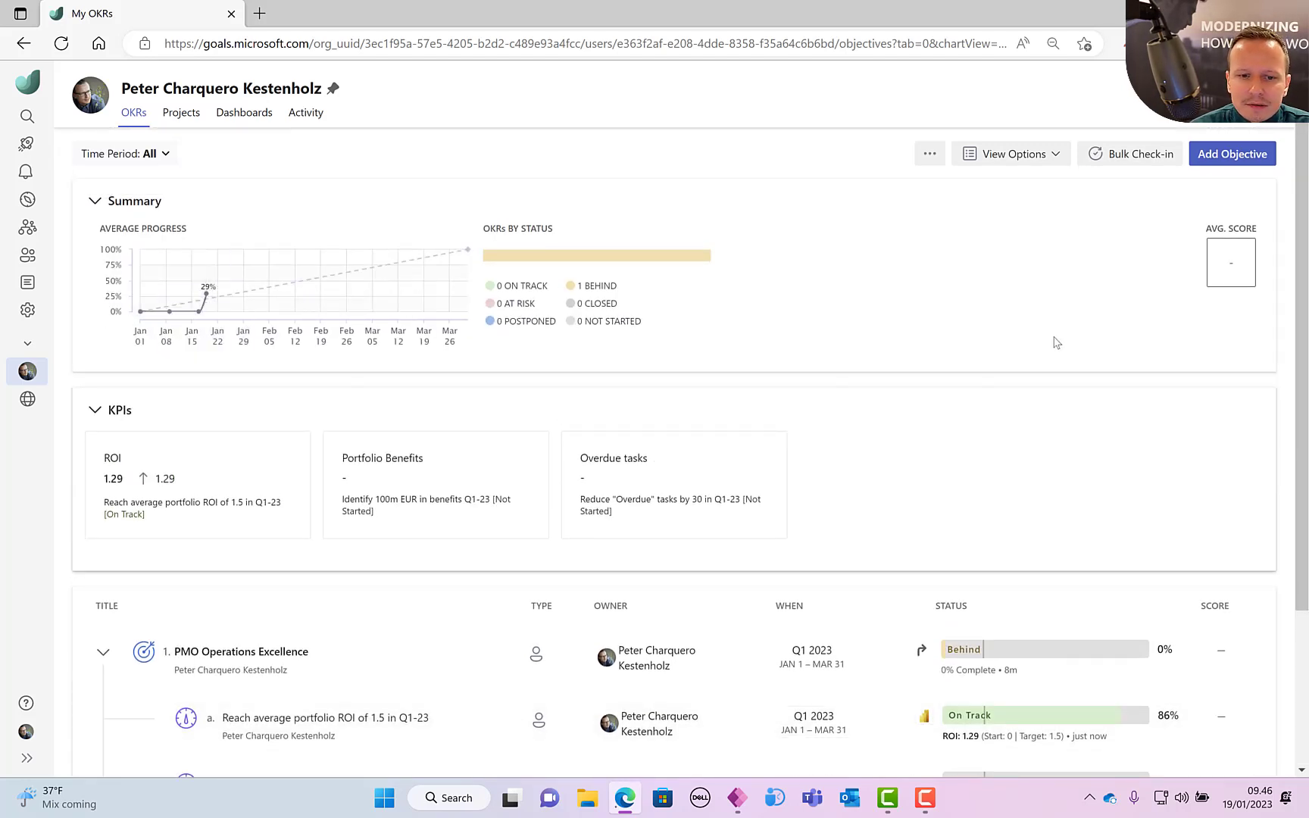
Step: Set the "Identify 100m EUR in benefits Q1-23" key result's progress to update automatically from Power BI
scroll(1053, 342, "down", 3)
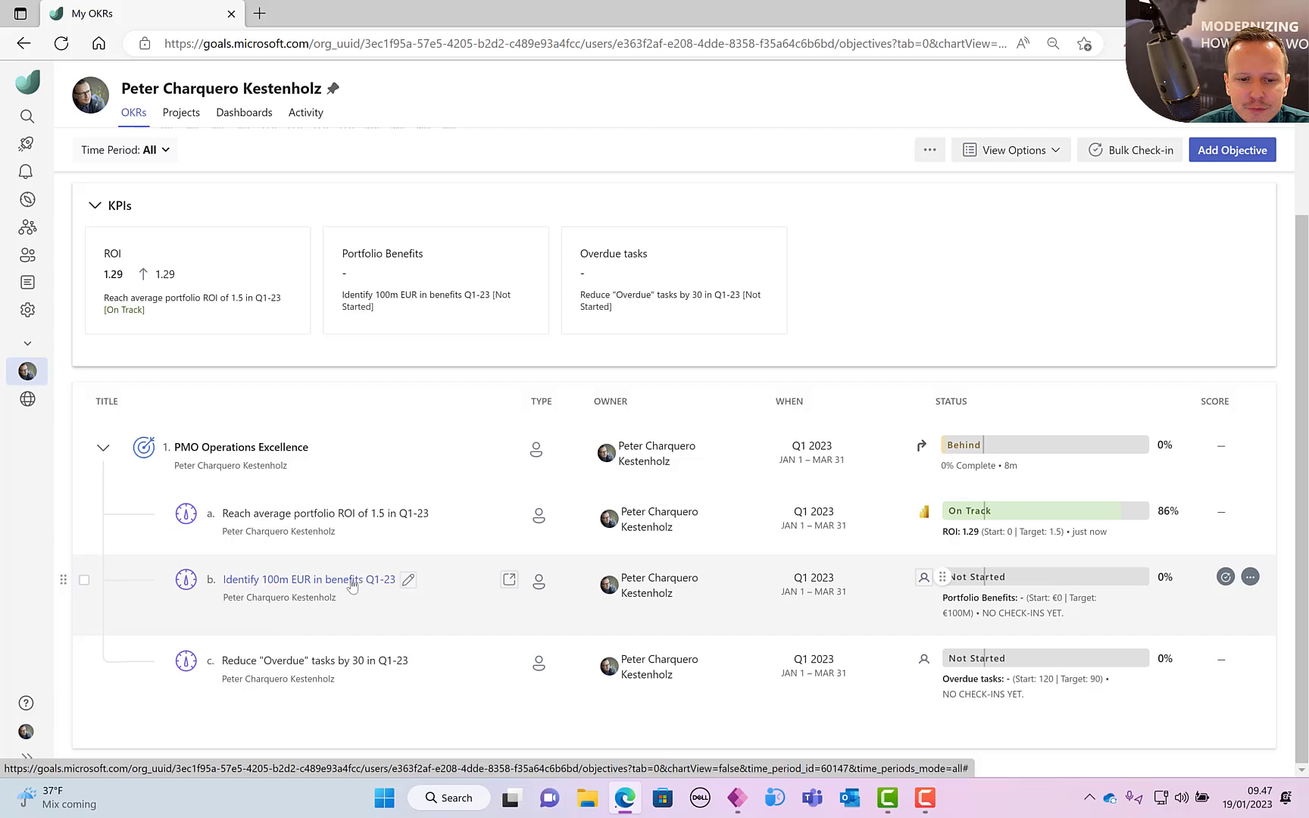
left_click(1250, 576)
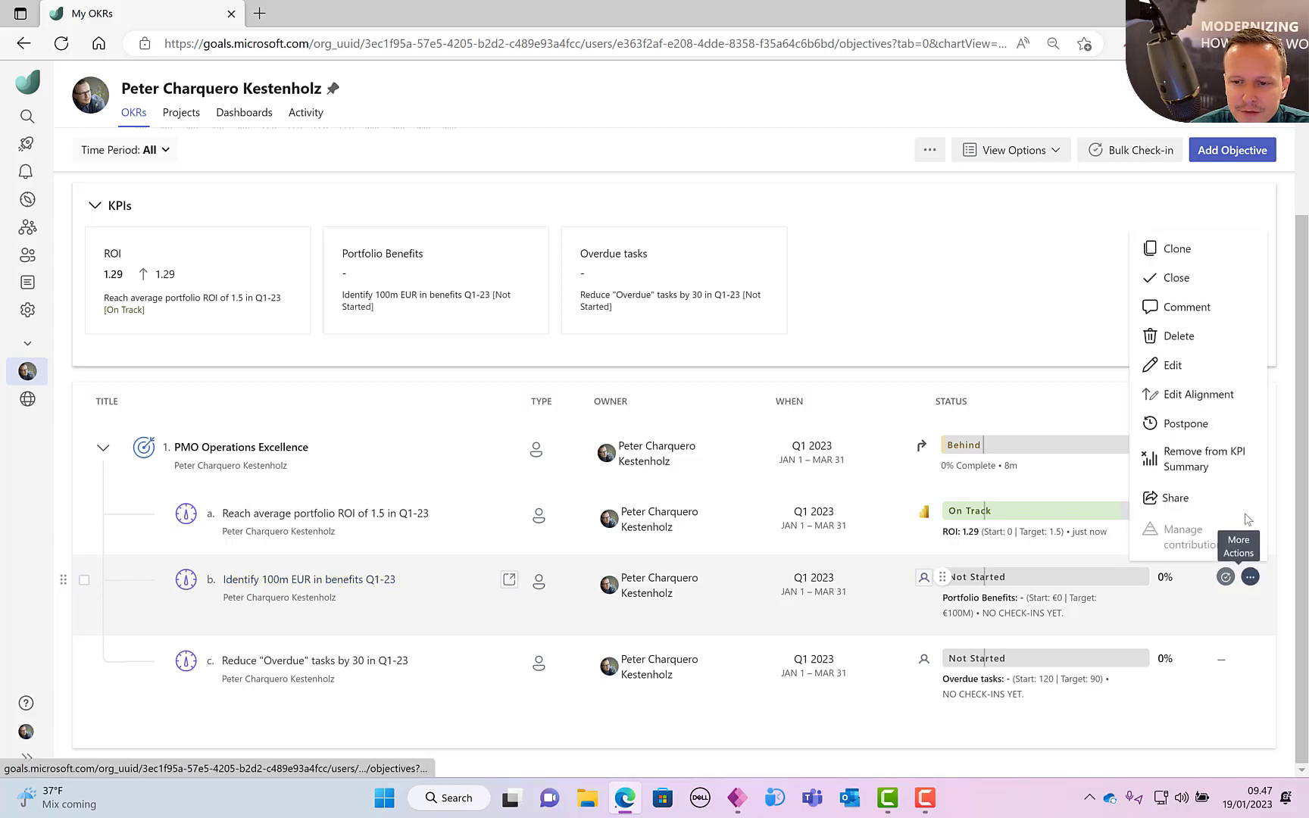
left_click(1220, 372)
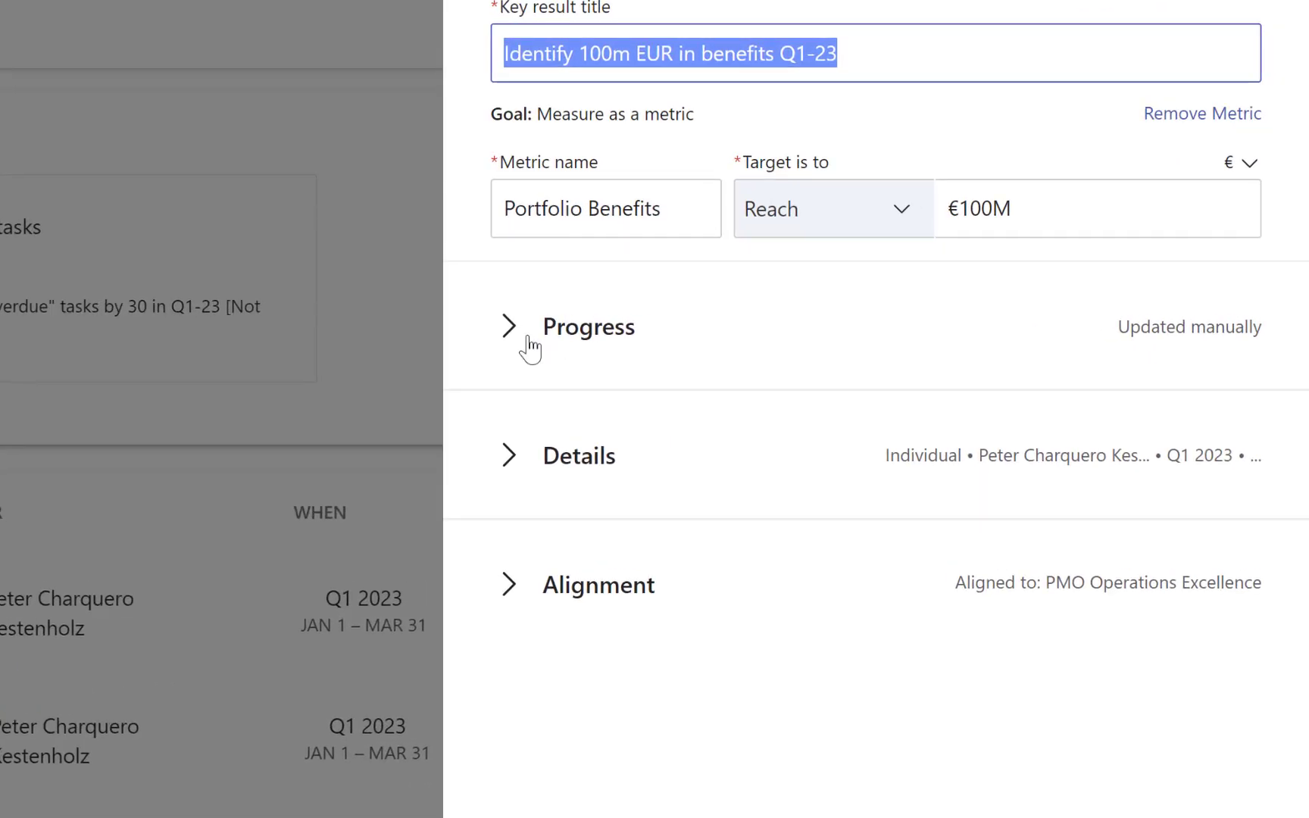
left_click(894, 306)
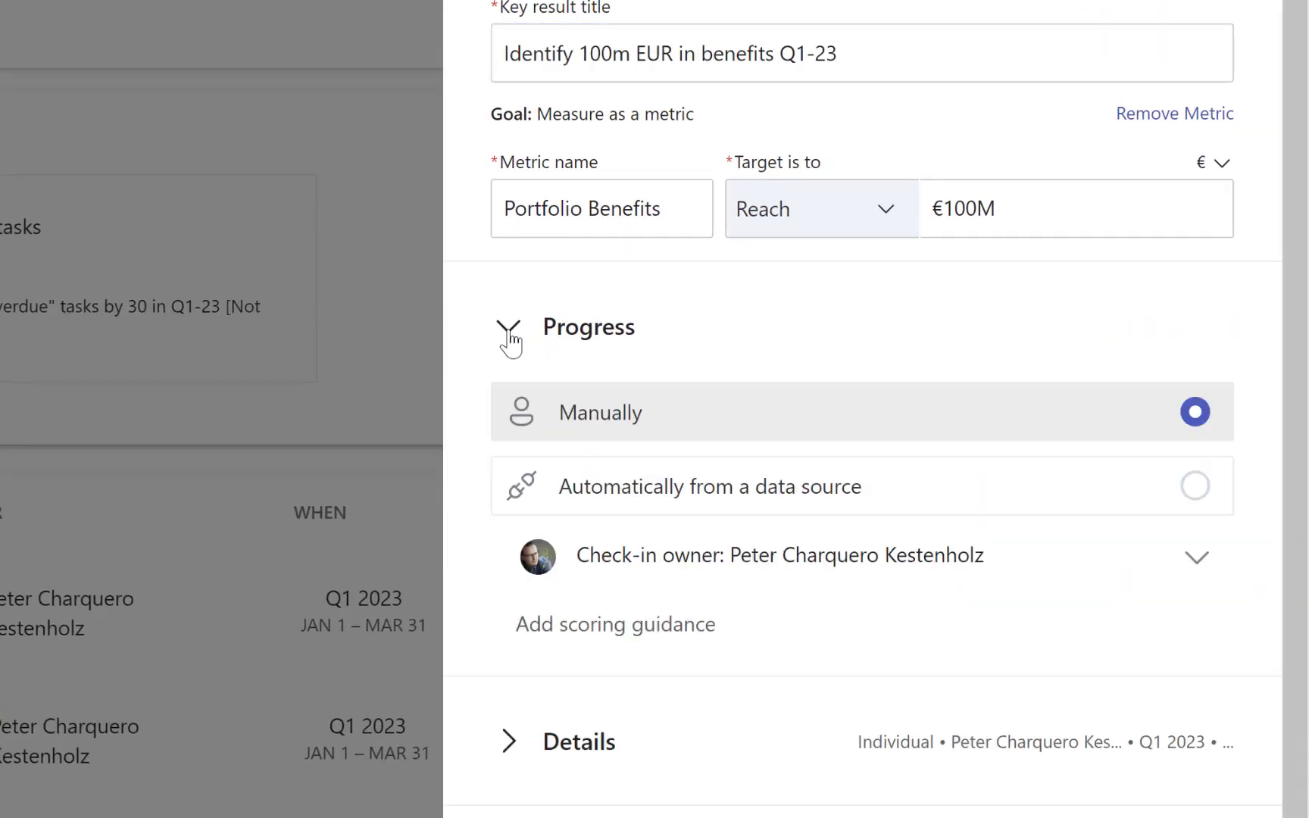
left_click(1199, 491)
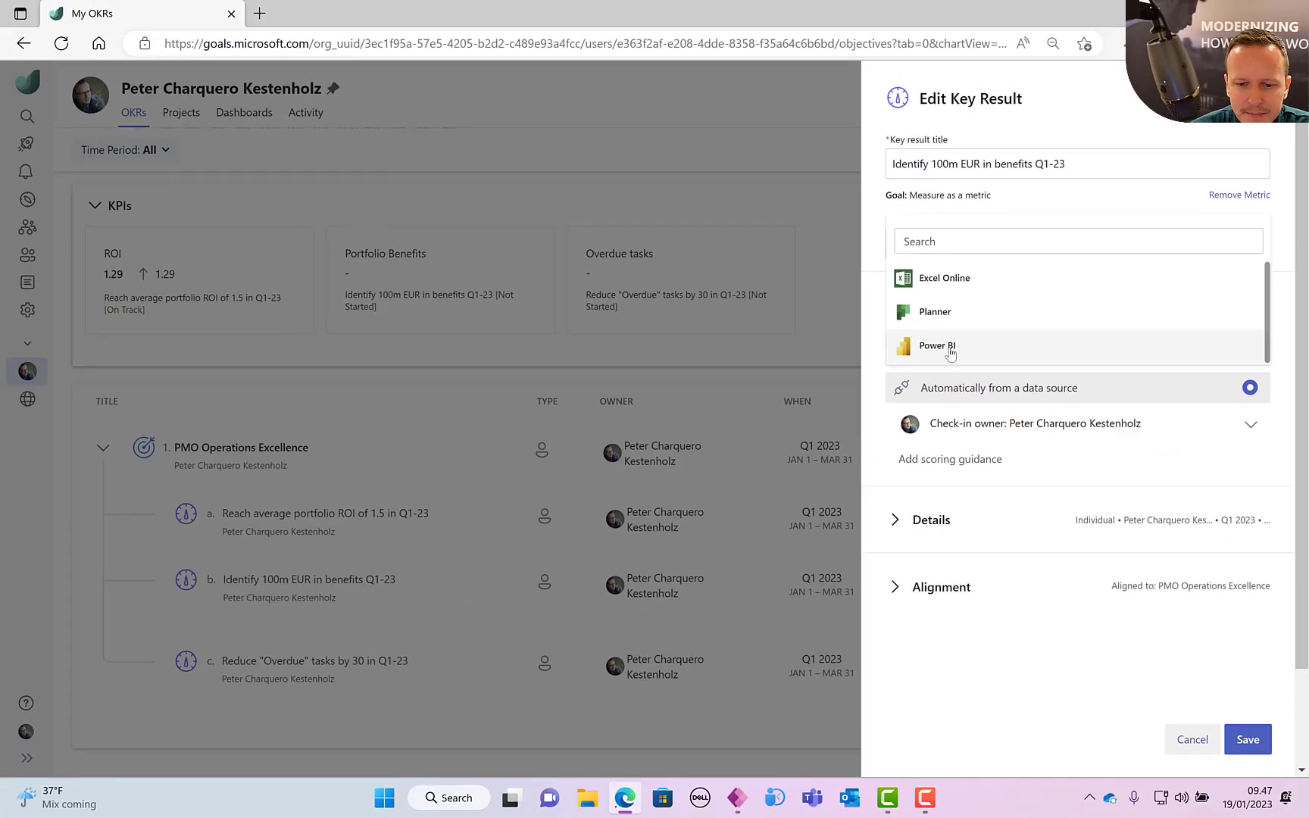
left_click(891, 362)
left_click(1229, 812)
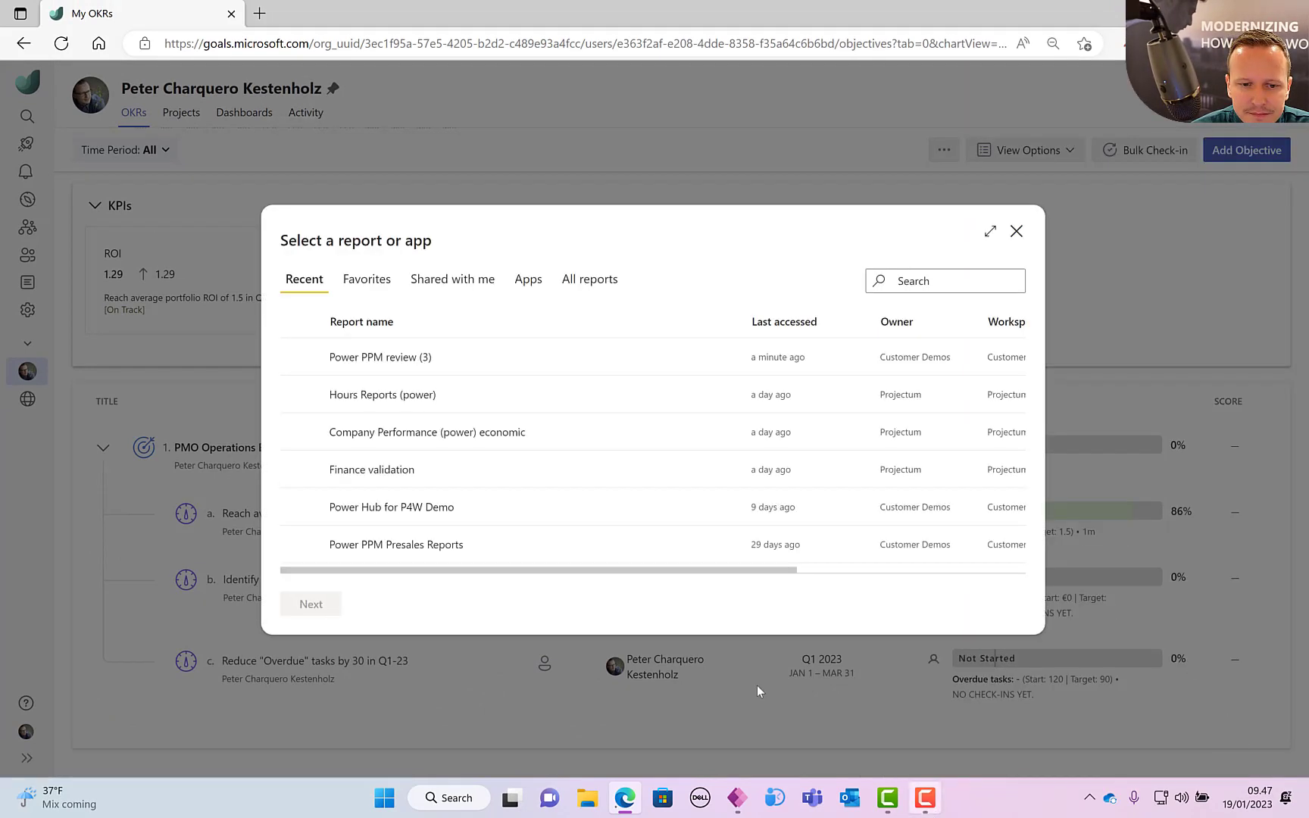
Step: Choose the Power PPM review (3) report as the benefits key result's data source and enlarge the report view
left_click(303, 356)
left_click(320, 604)
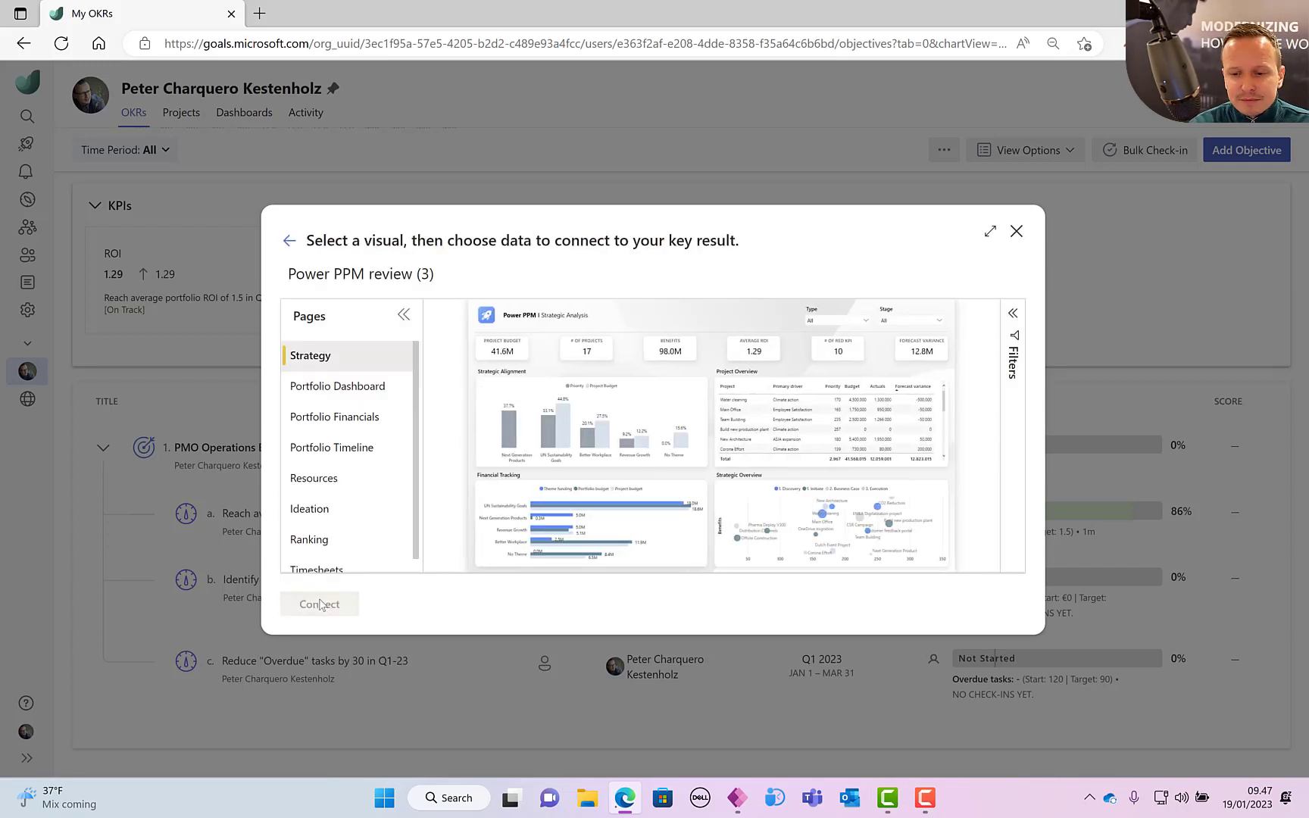
left_click(990, 231)
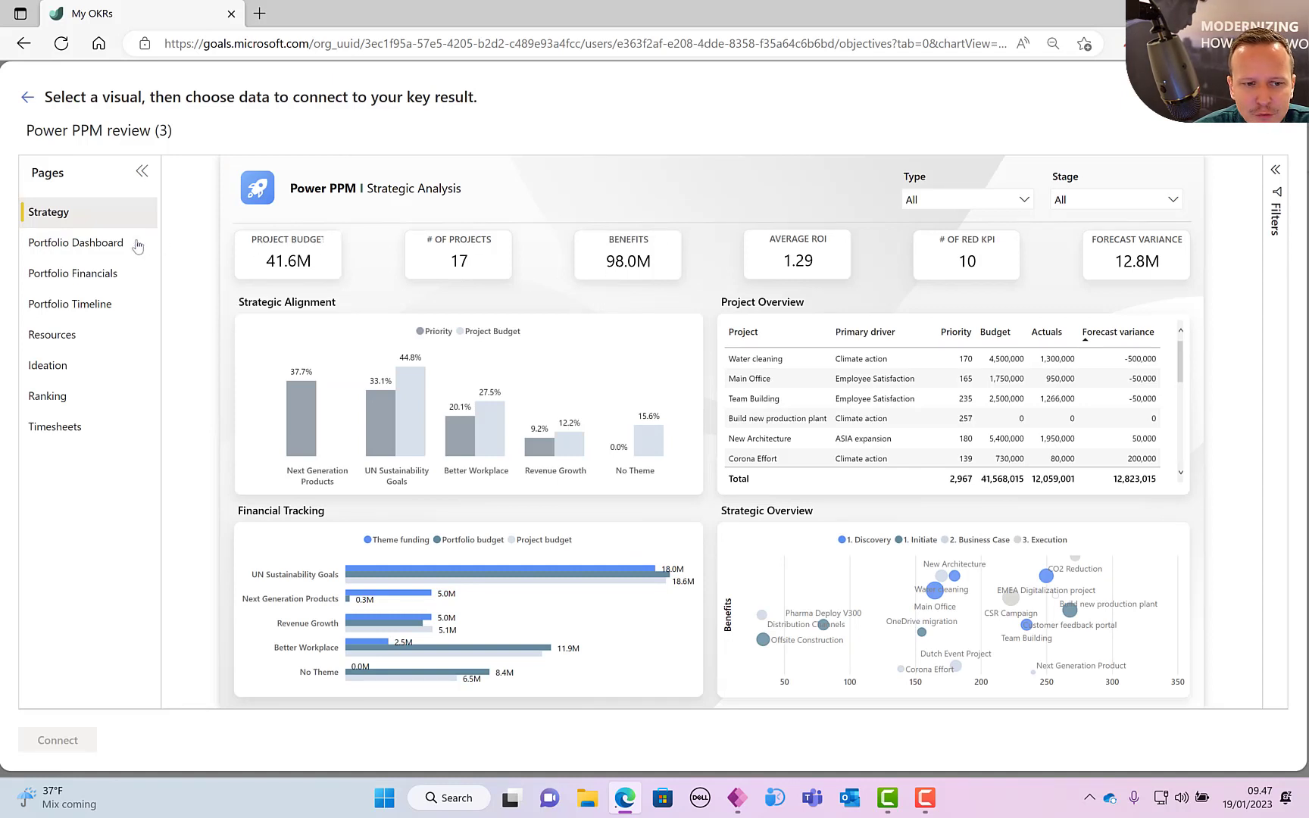
Step: Connect the pum_benefits measure from the Strategy page's Benefits card to the key result and save it
left_click(85, 278)
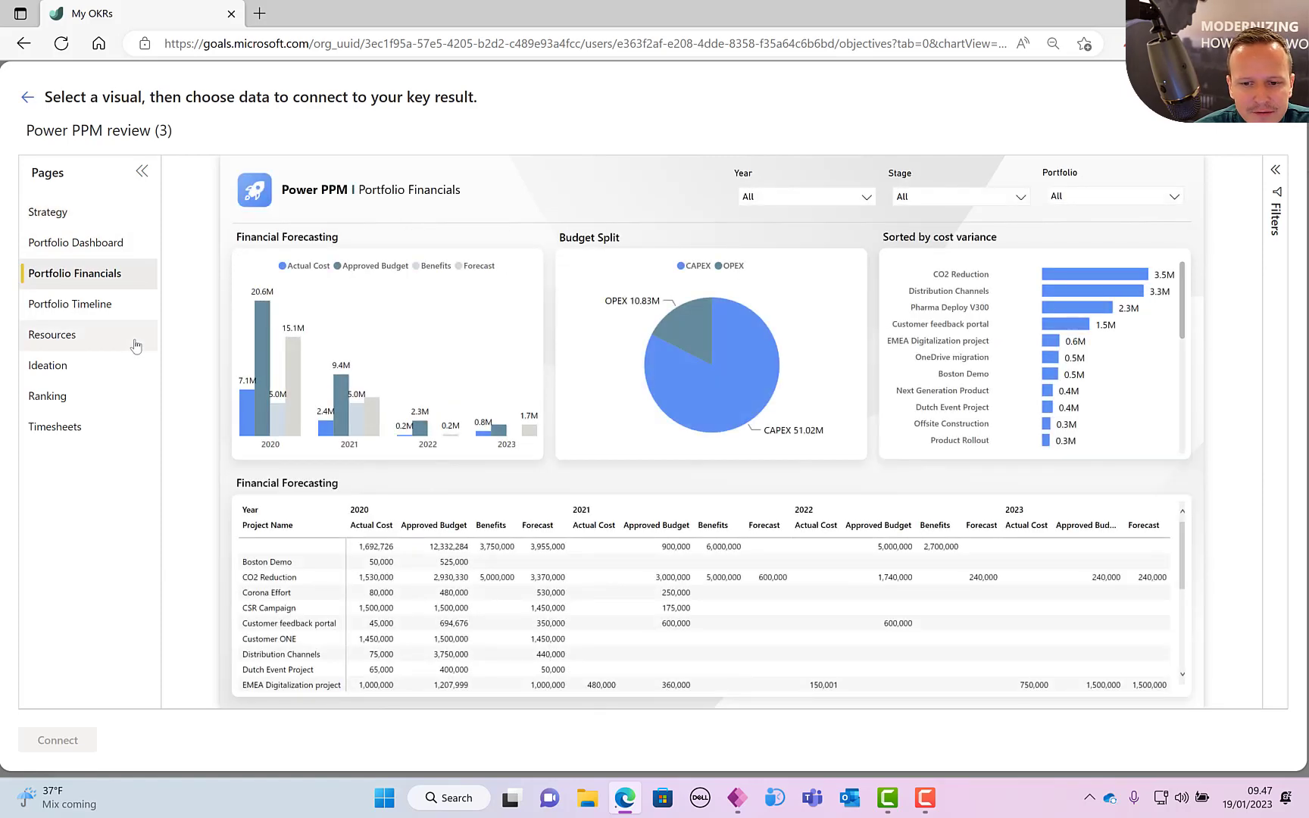
left_click(68, 219)
left_click(620, 274)
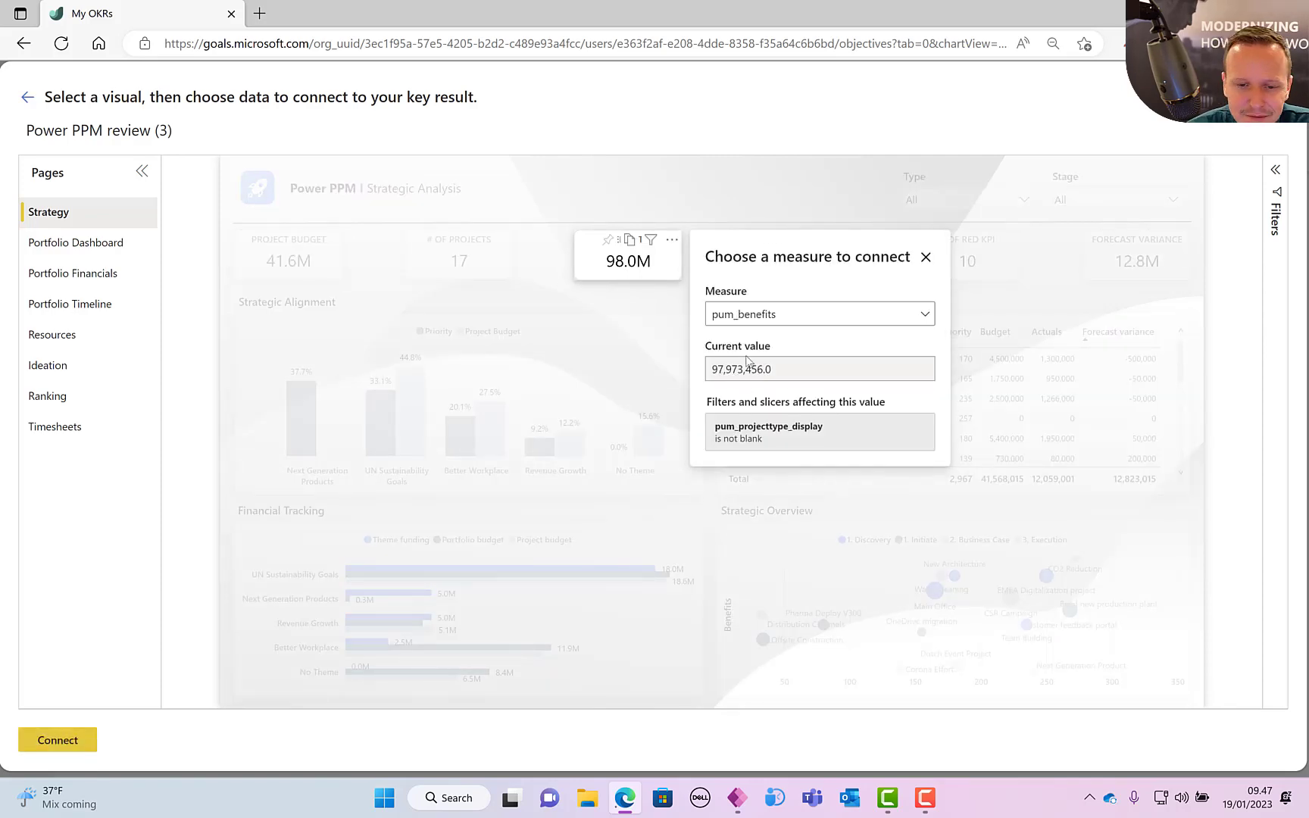
left_click(47, 739)
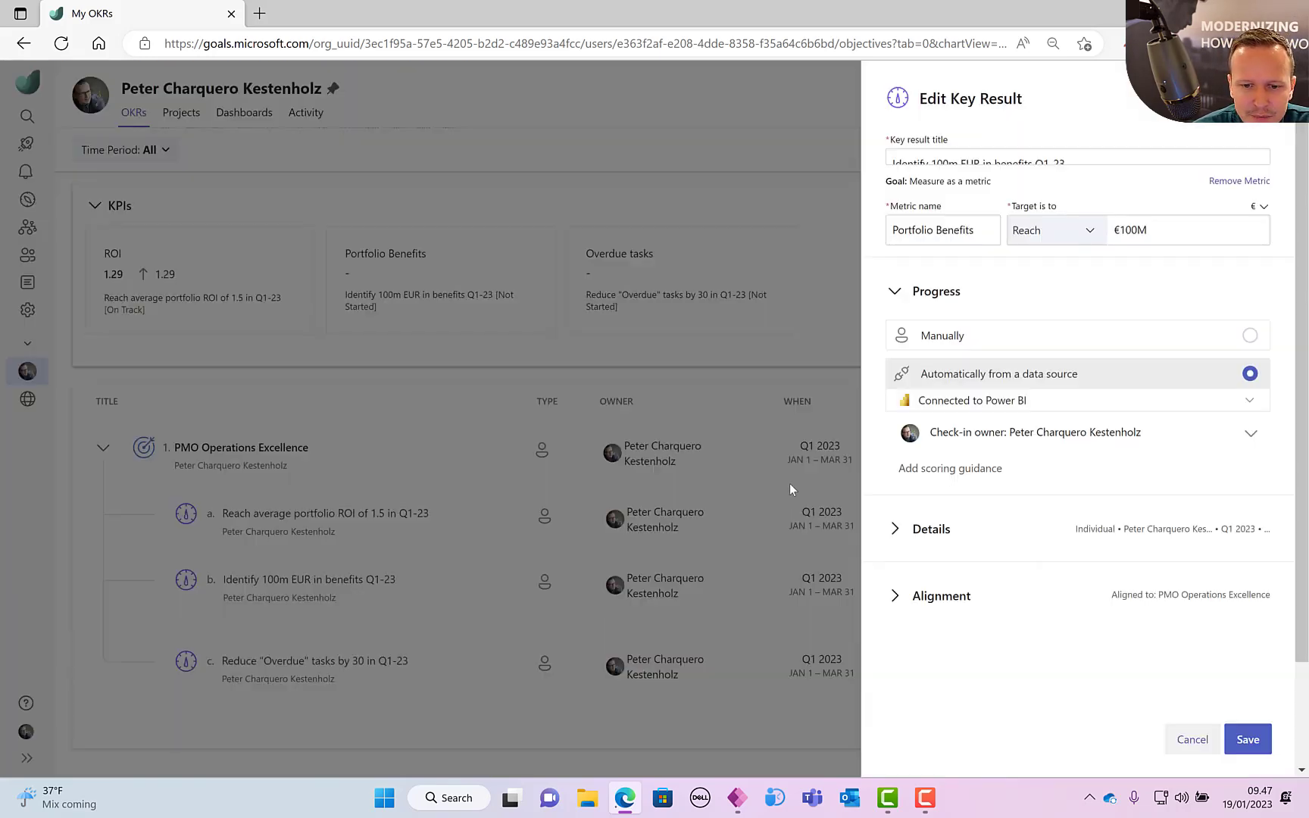
left_click(1247, 741)
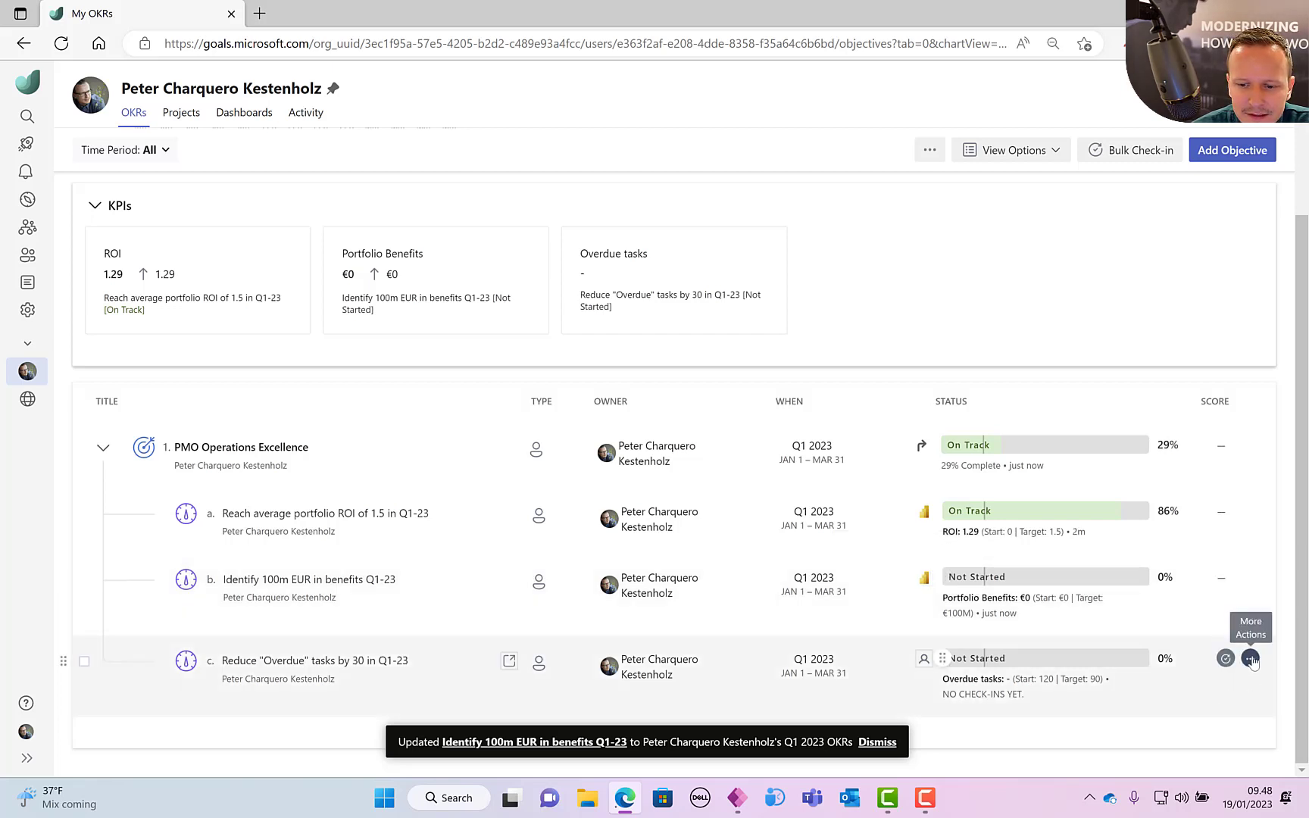
Step: Set the "Reduce "Overdue" tasks by 30 in Q1-23" key result's progress to update automatically from Power BI
left_click(1251, 661)
left_click(718, 510)
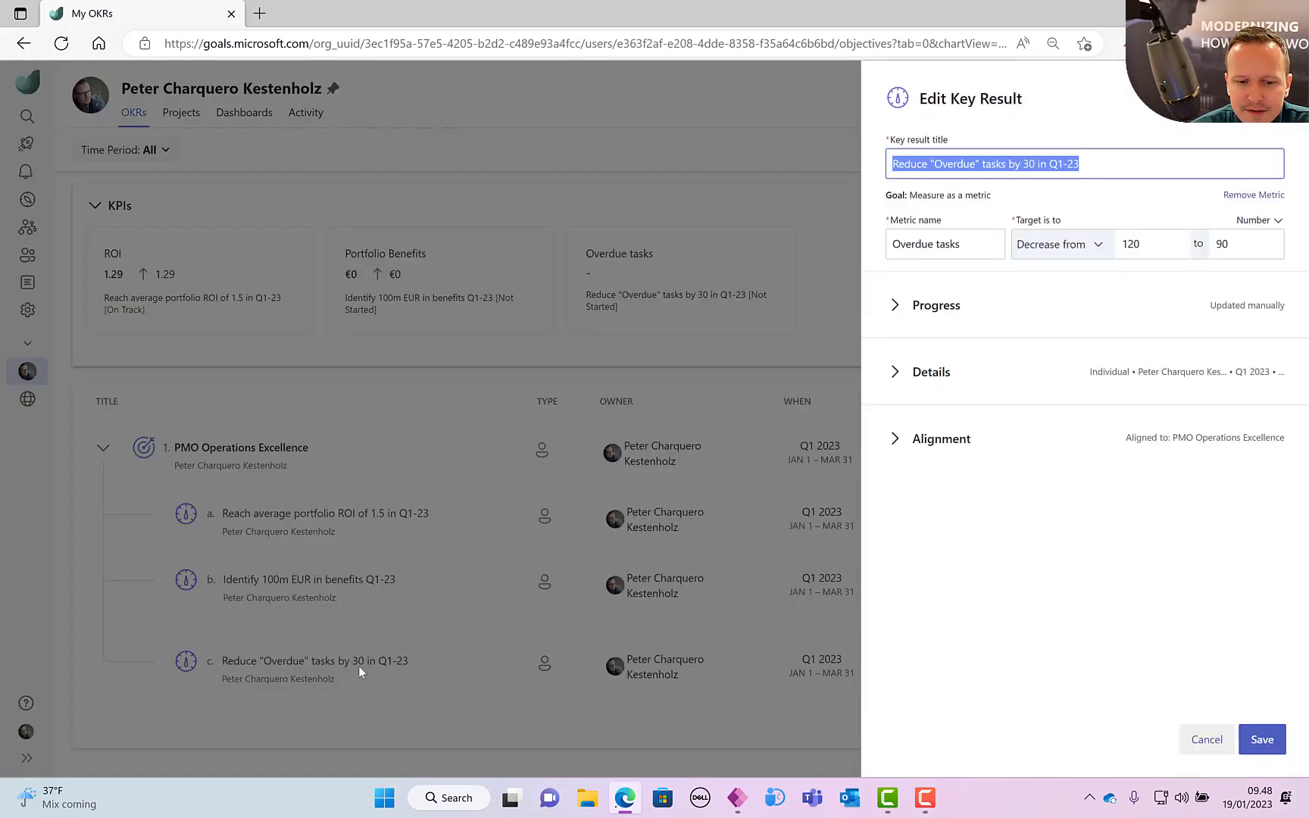
left_click(895, 308)
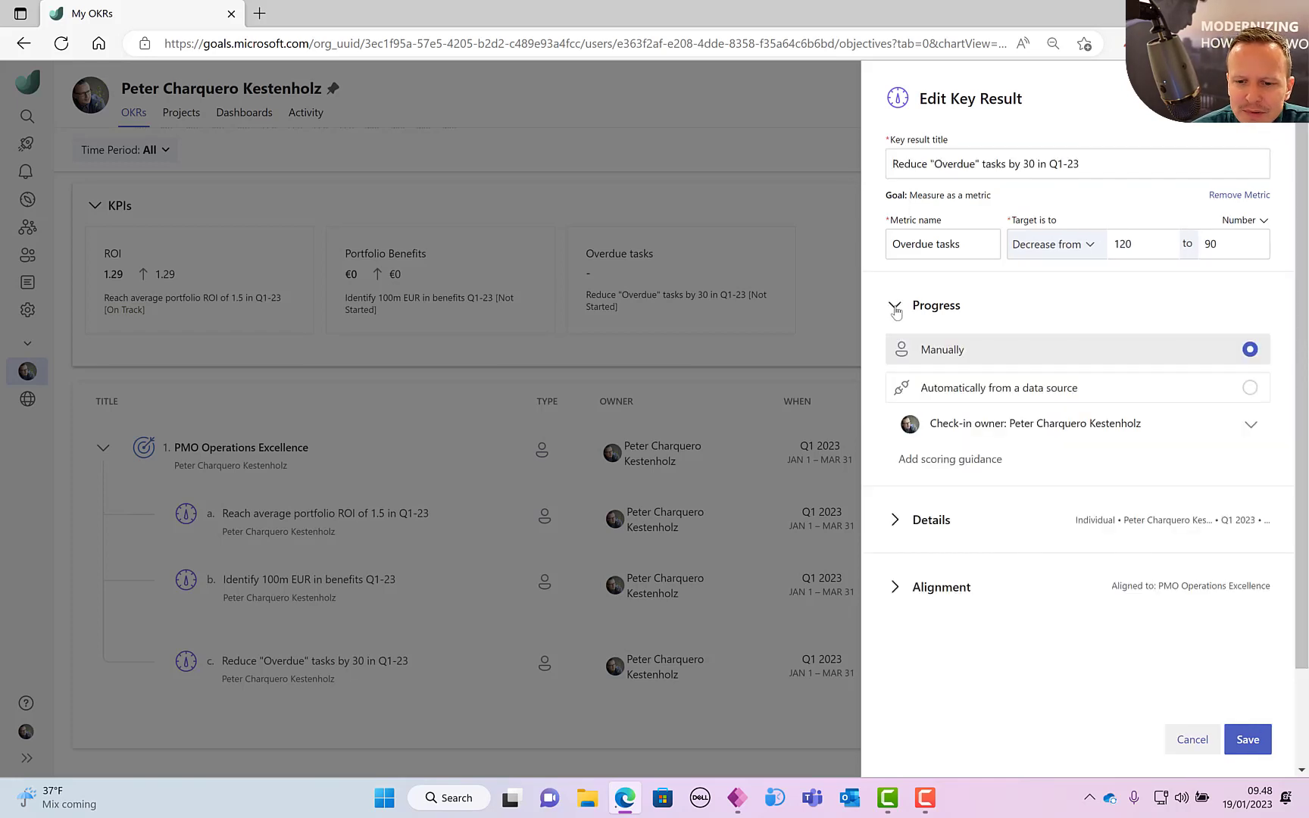
left_click(1249, 388)
left_click(1003, 344)
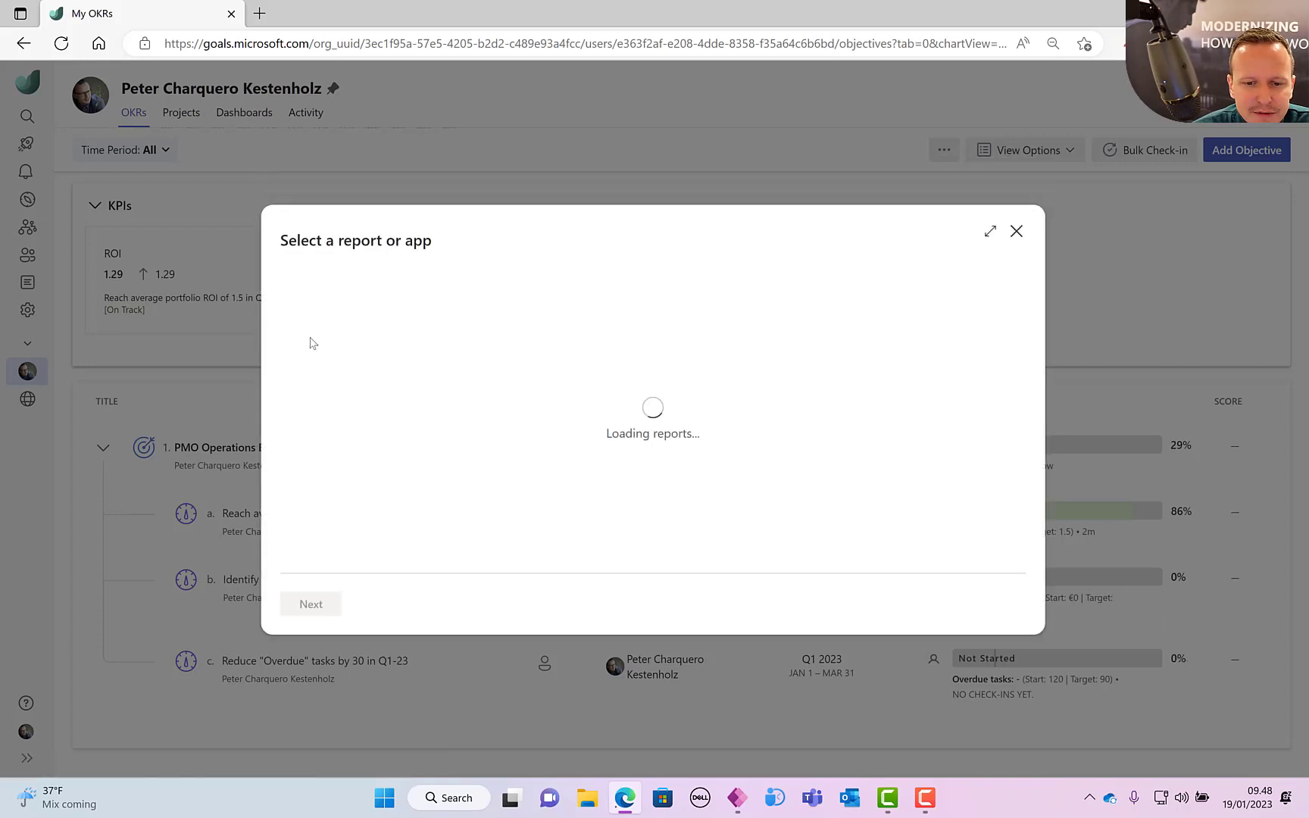
Step: Choose the Power PPM review (3) report as the overdue tasks key result's data source and enlarge the report view
left_click(309, 343)
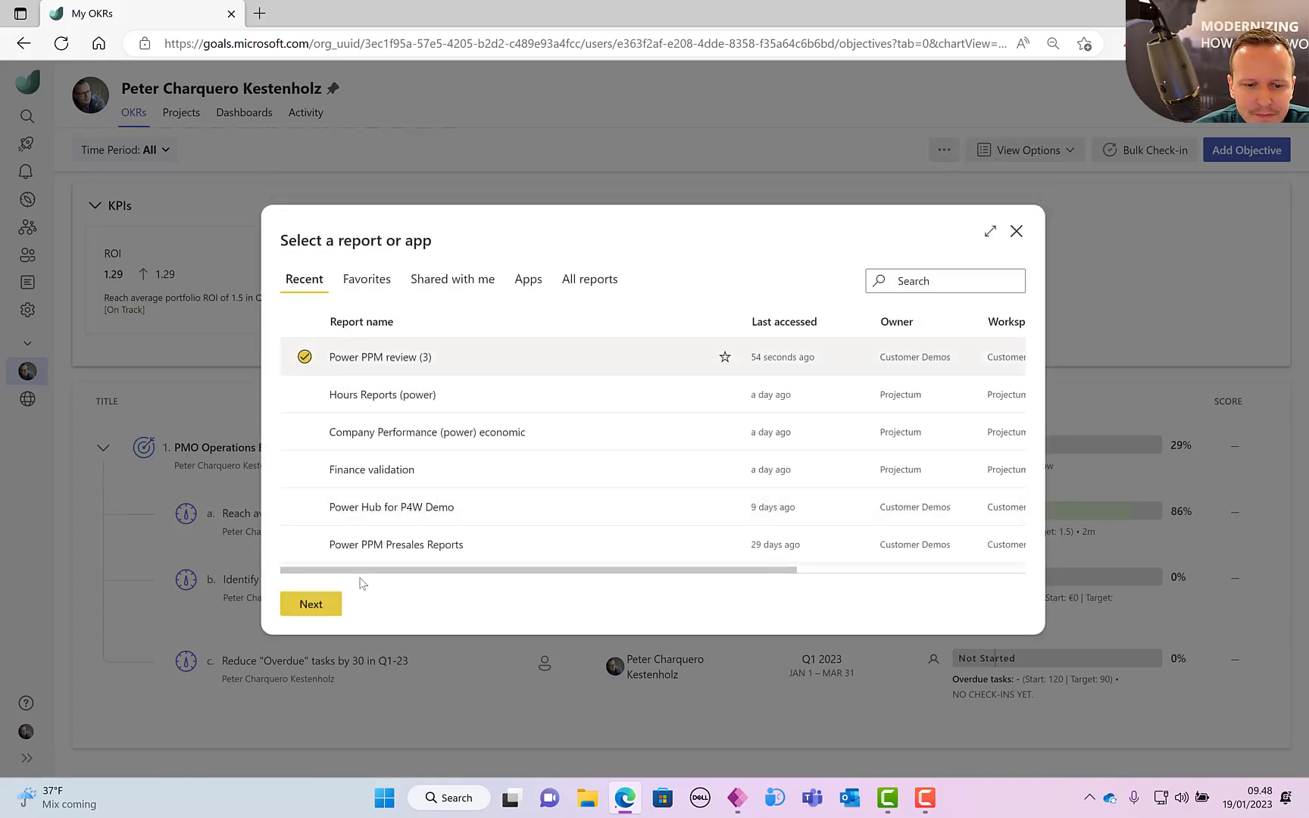
left_click(309, 603)
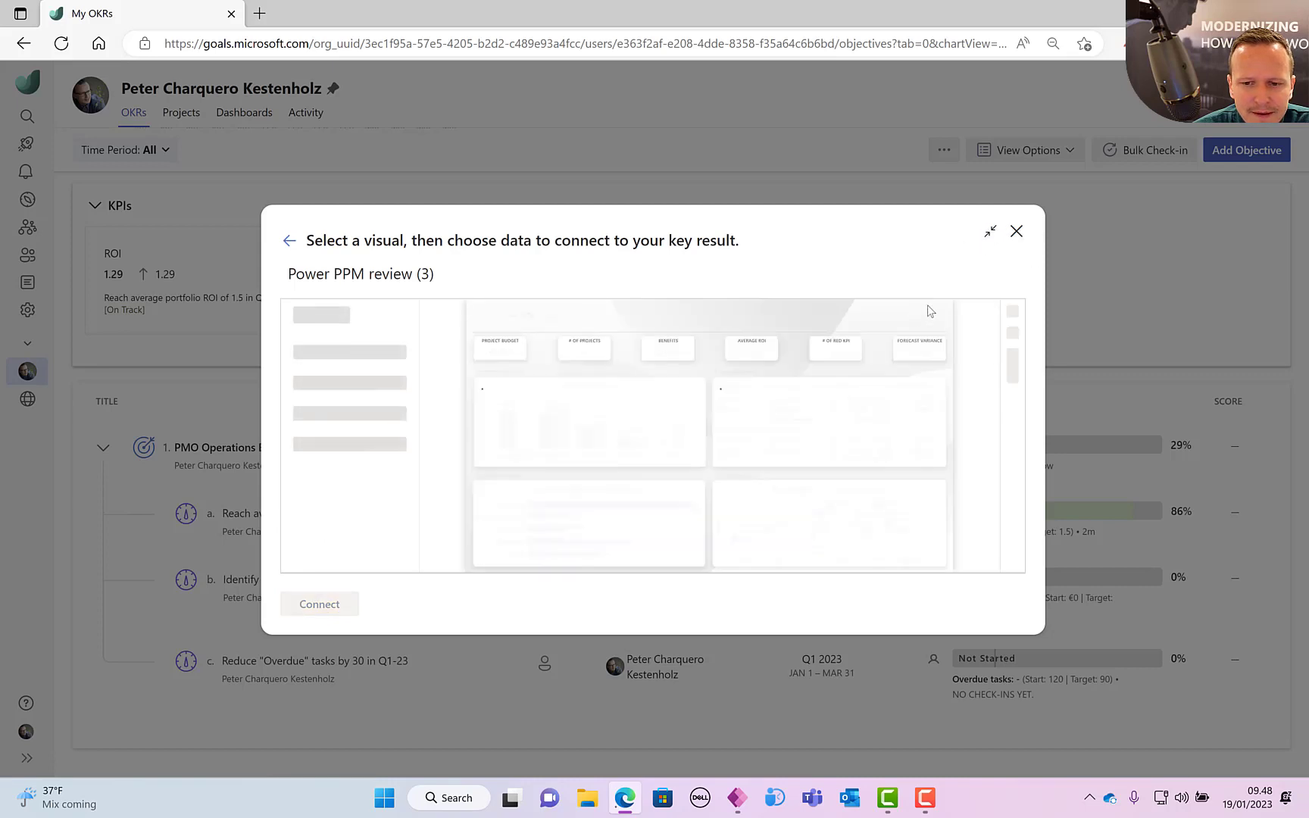
left_click(989, 233)
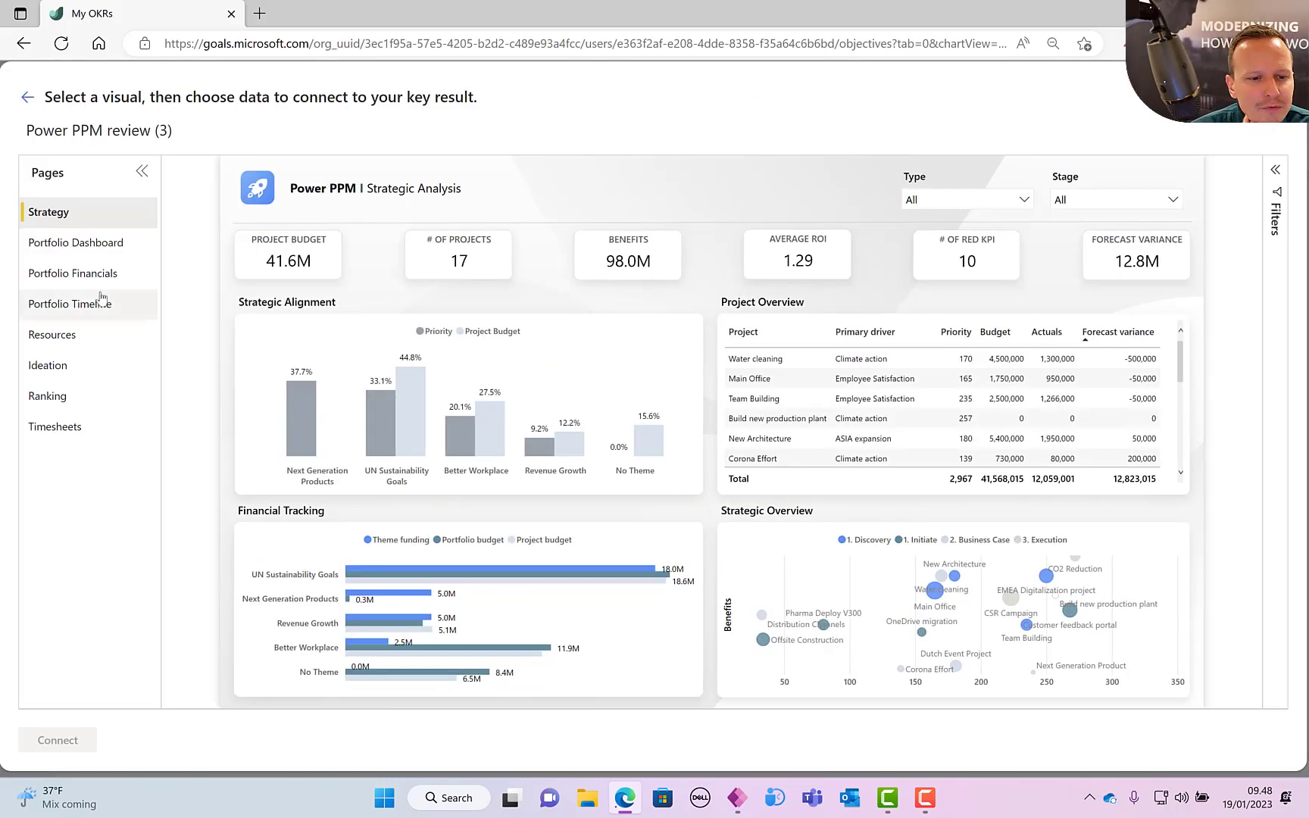
Step: Select the Overdue Tasks measure from the Projects KPI's table on the report's Portfolio Dashboard page
left_click(94, 248)
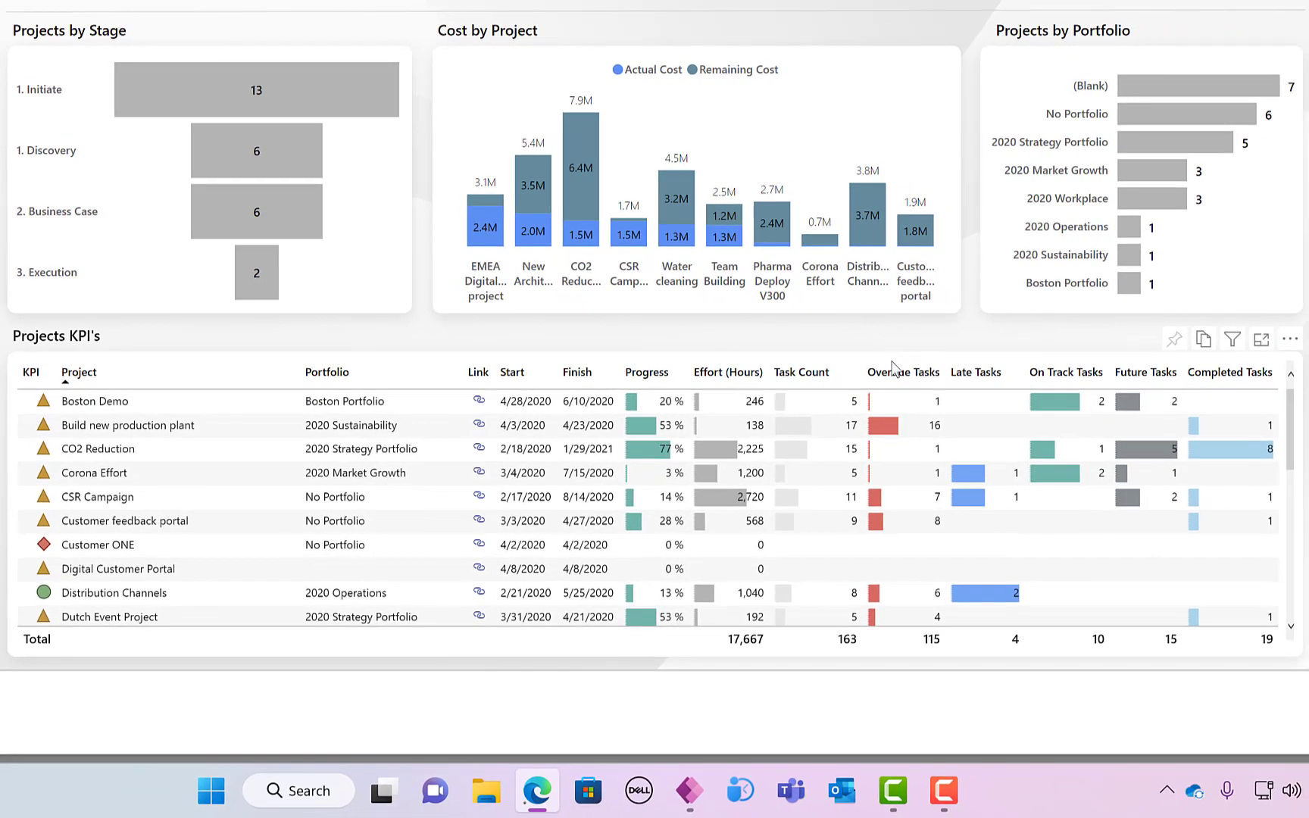
left_click(926, 378)
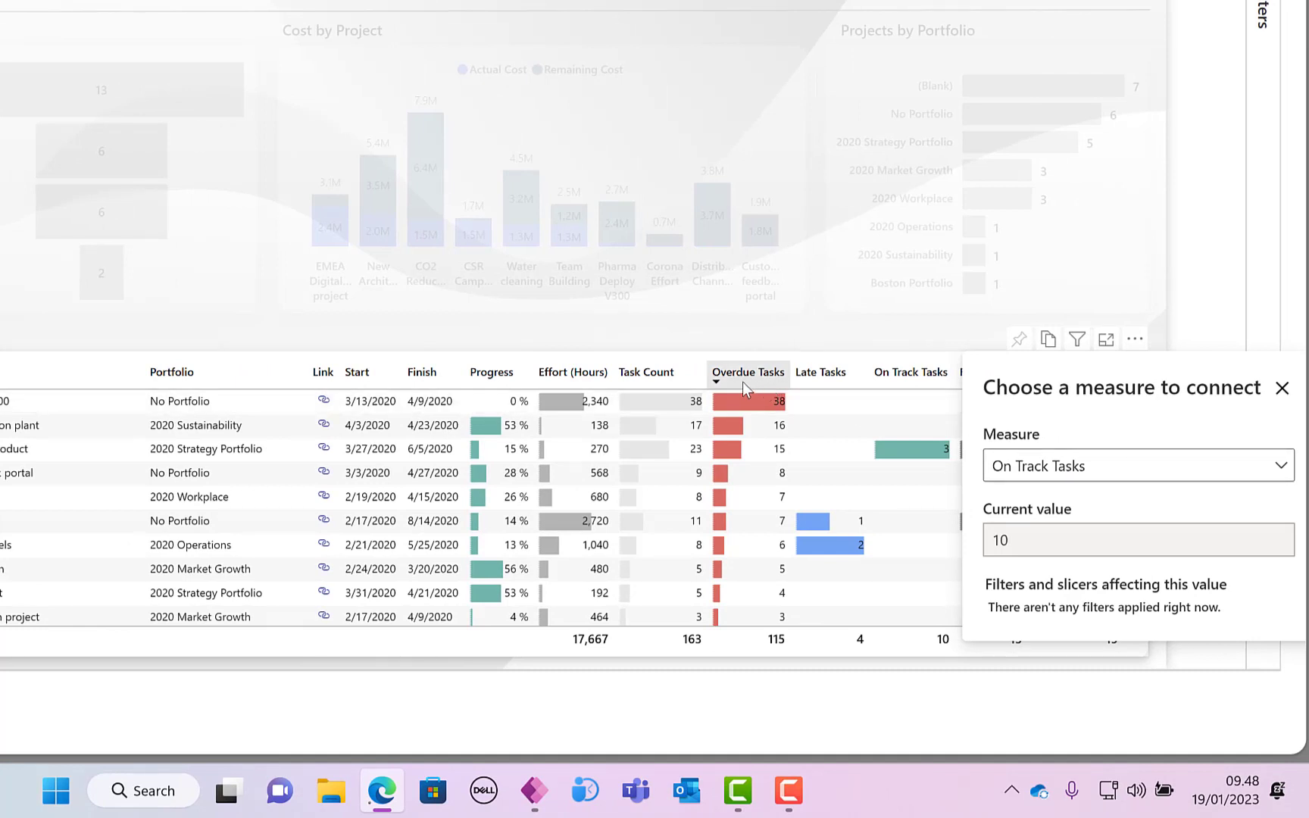
left_click(1005, 475)
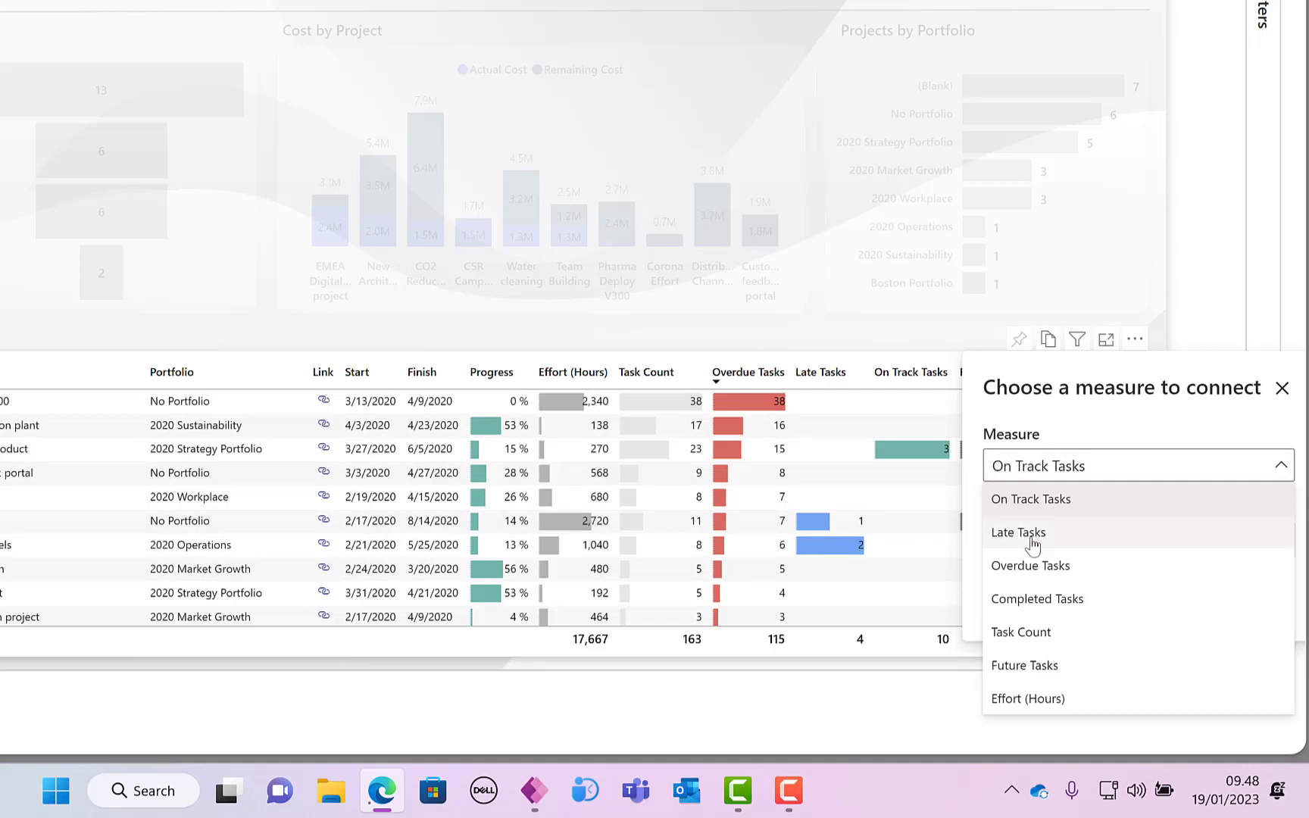
left_click(1076, 570)
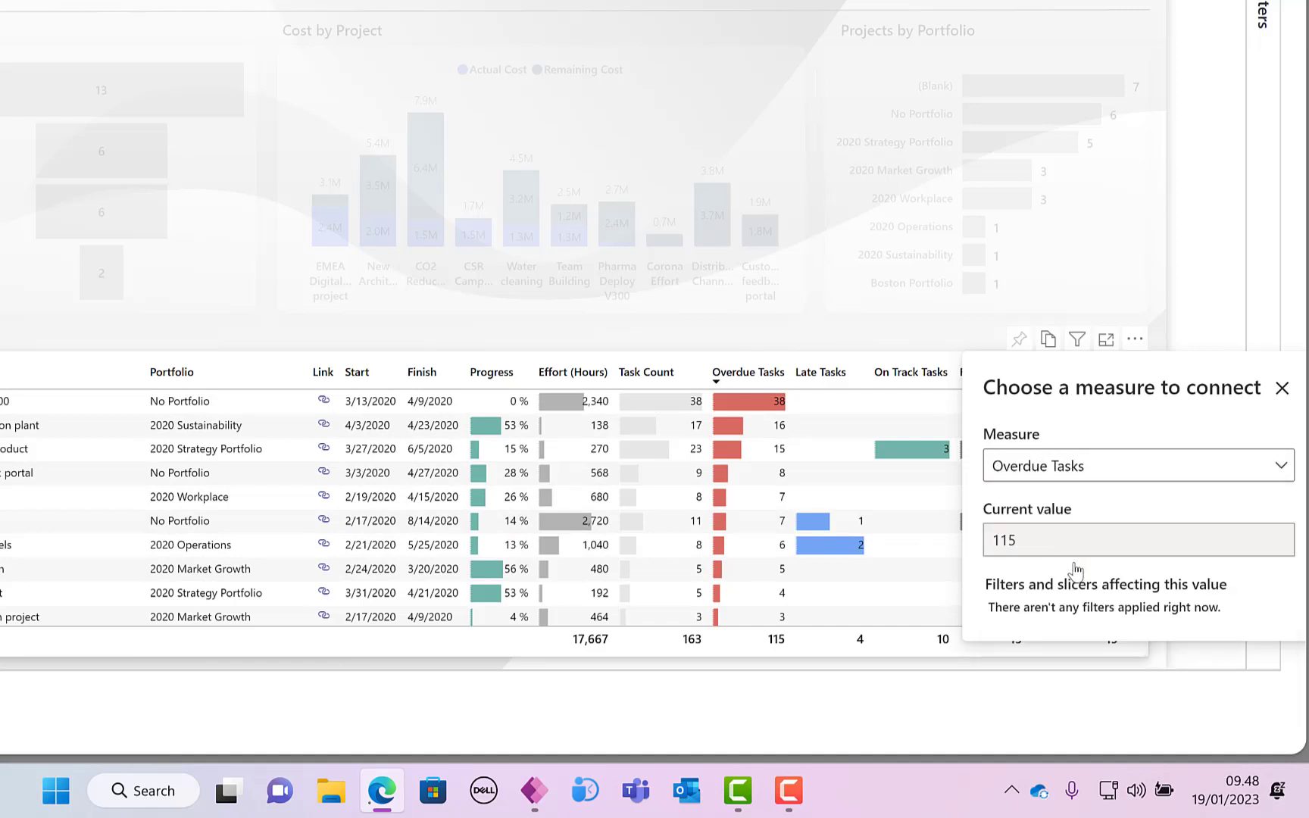
left_click_drag(1024, 545, 989, 549)
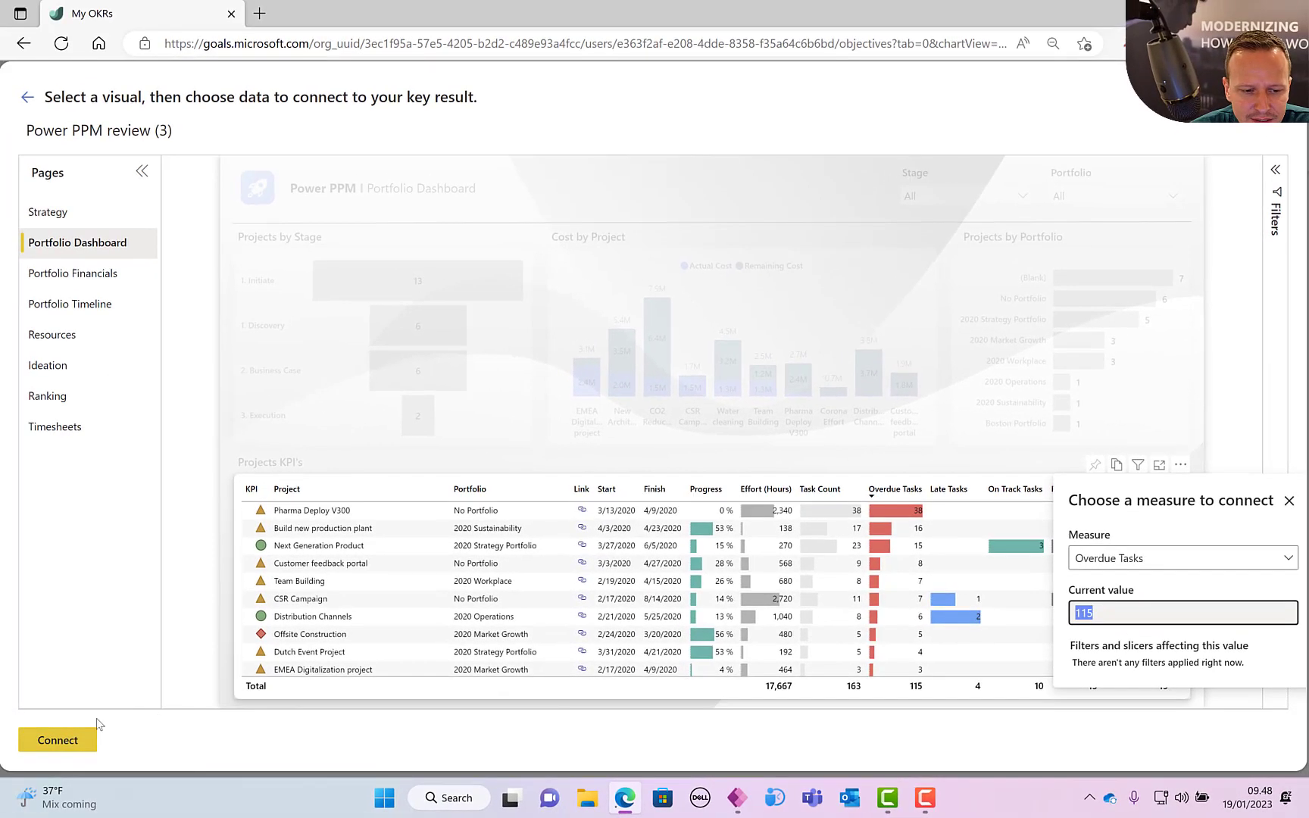
Step: Connect the chosen measure and save the overdue tasks key result, then review the objective's progress and the OKR summary
left_click(74, 743)
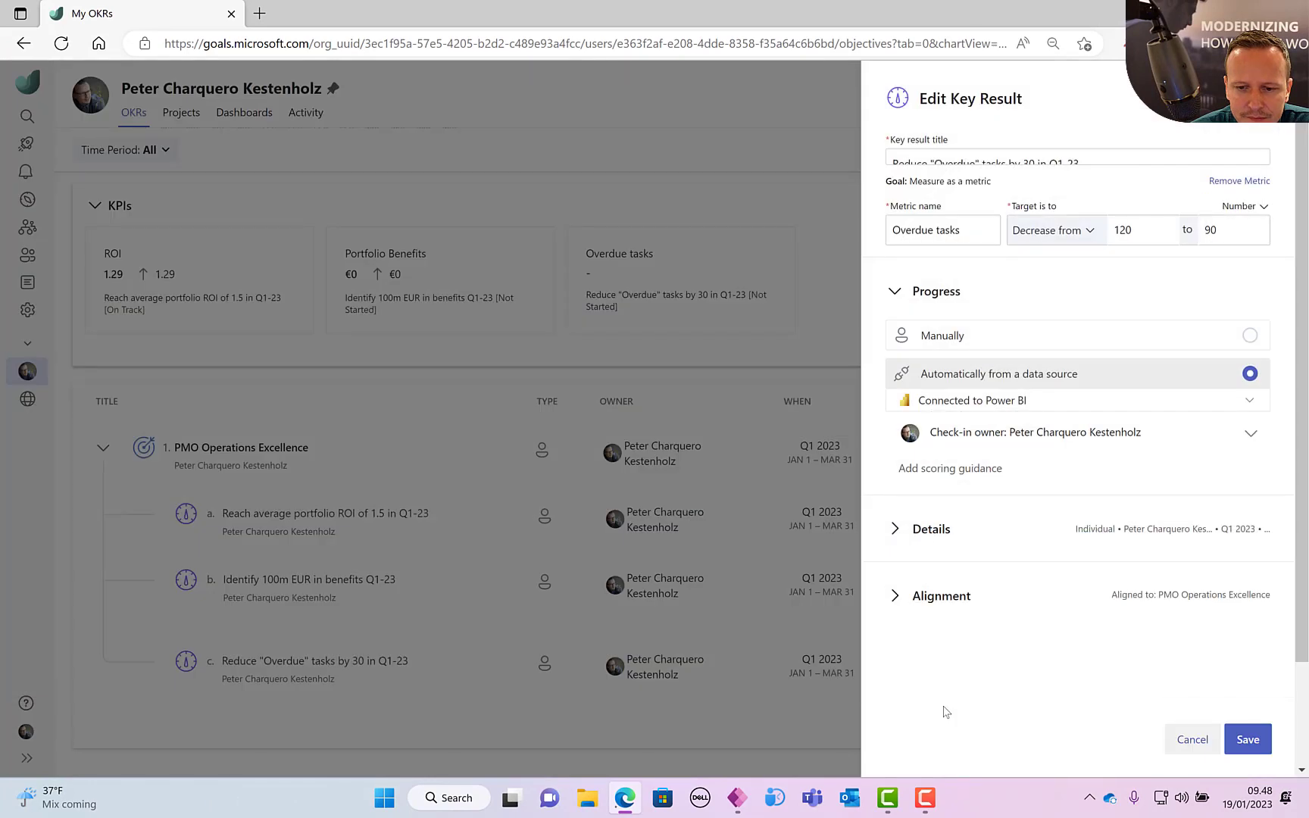
left_click(1261, 746)
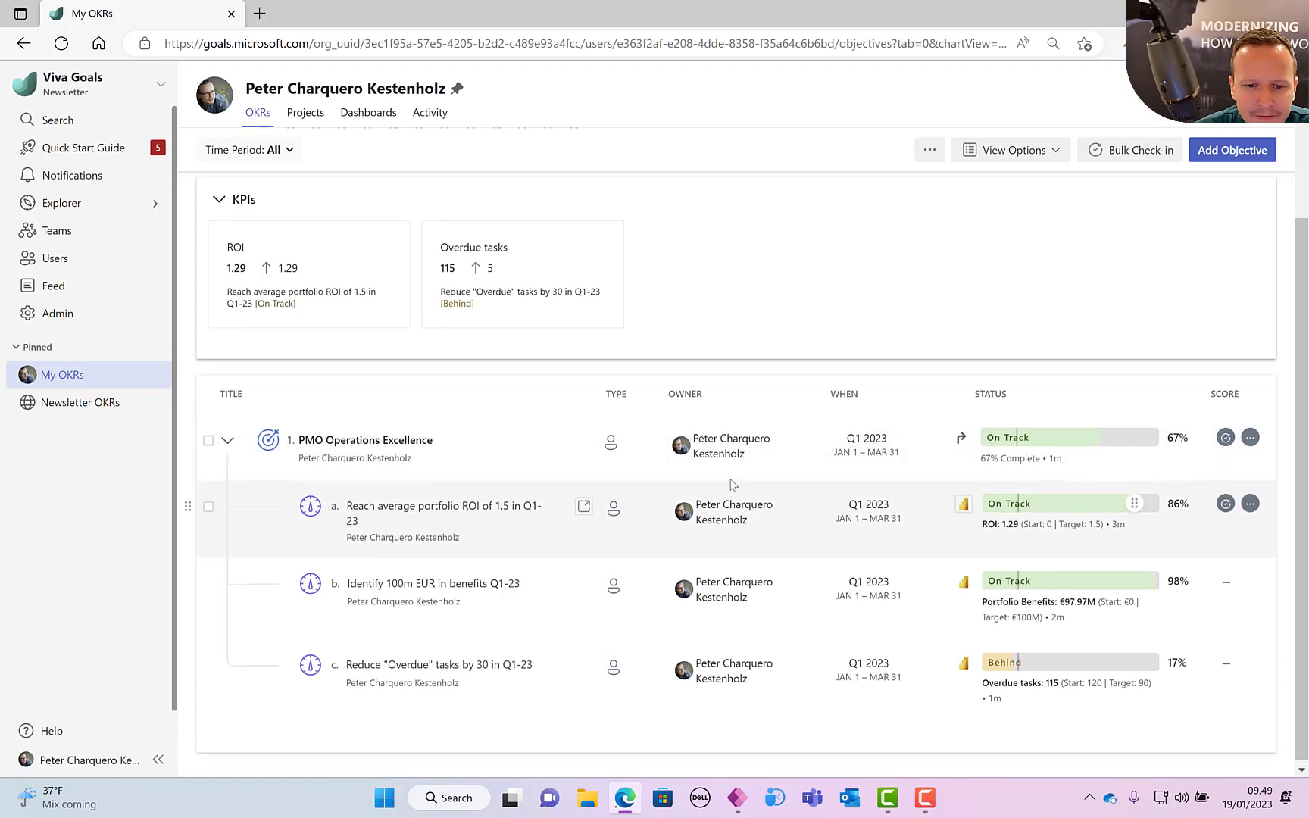
scroll(725, 473, "up", 3)
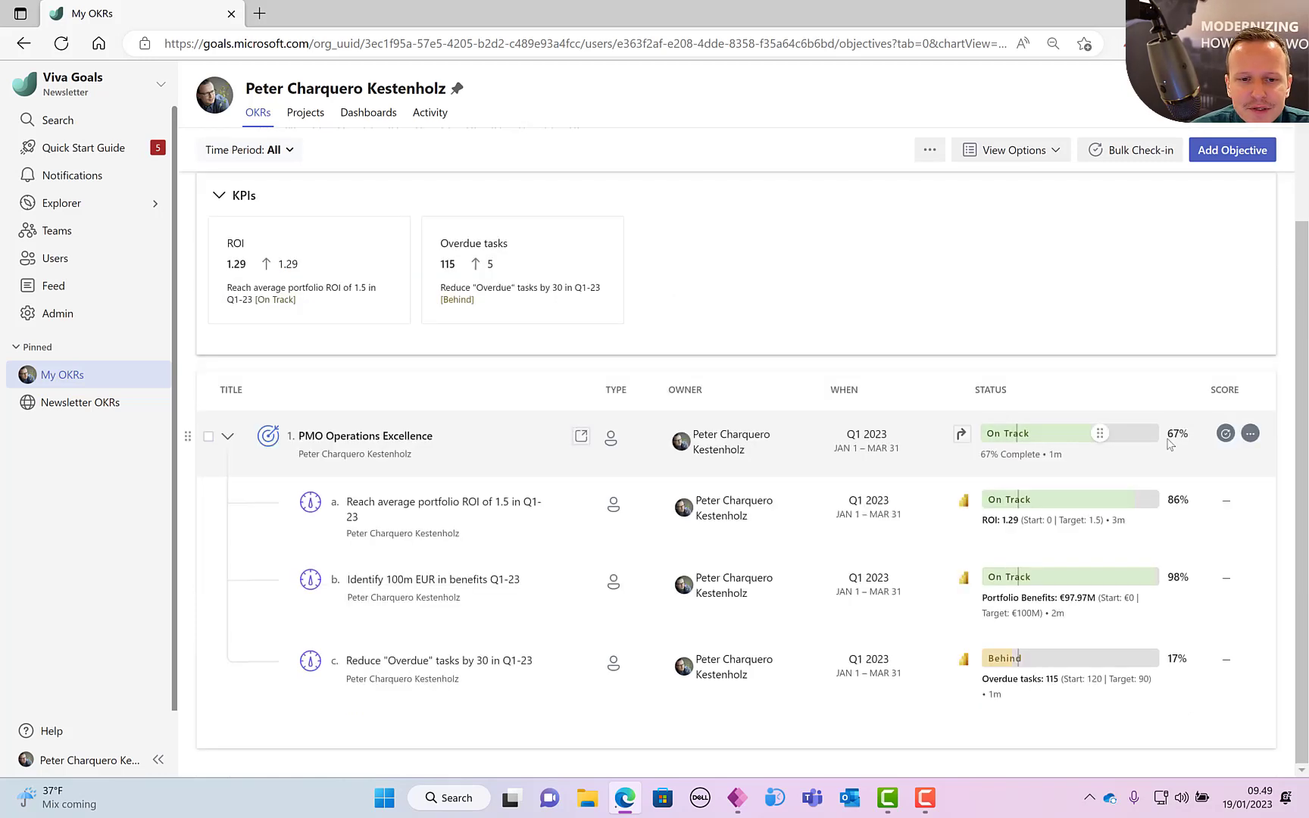
scroll(727, 490, "up", 3)
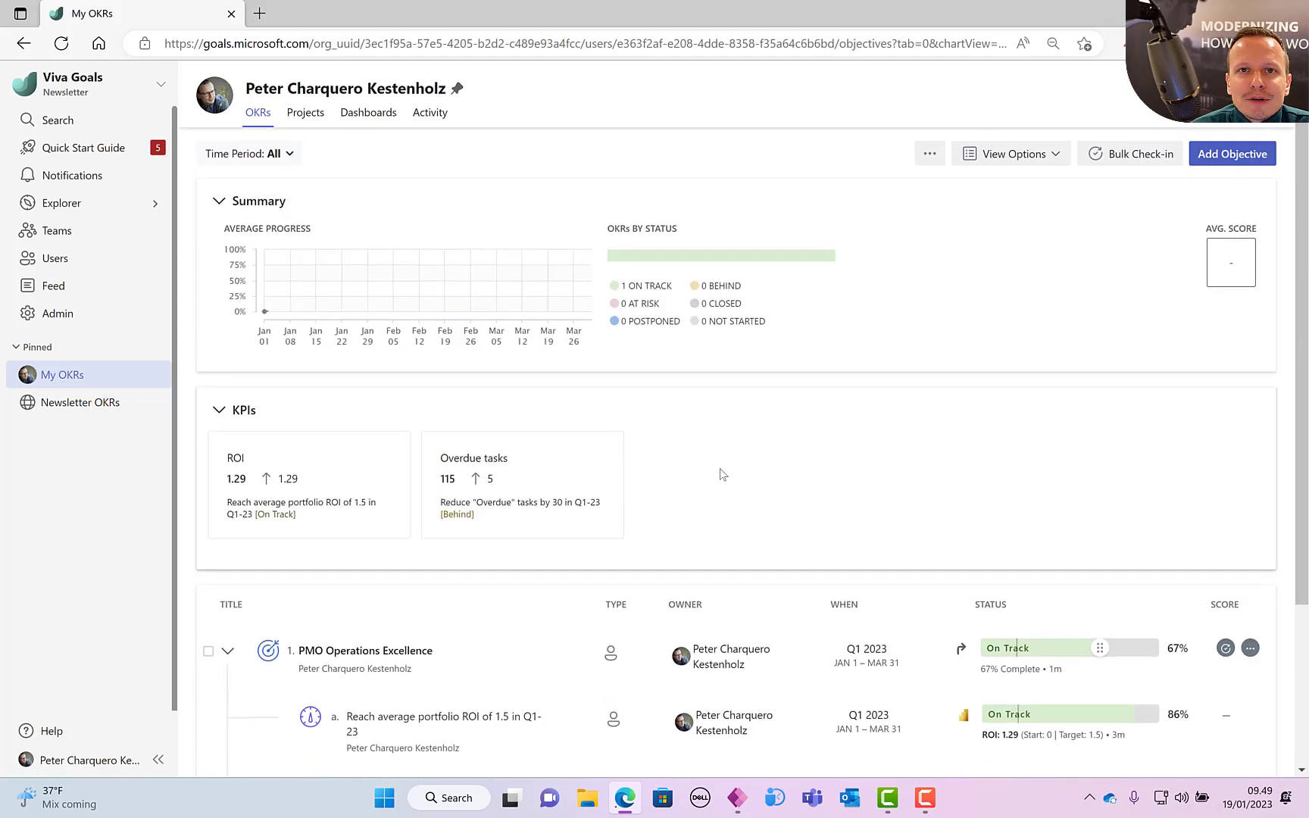